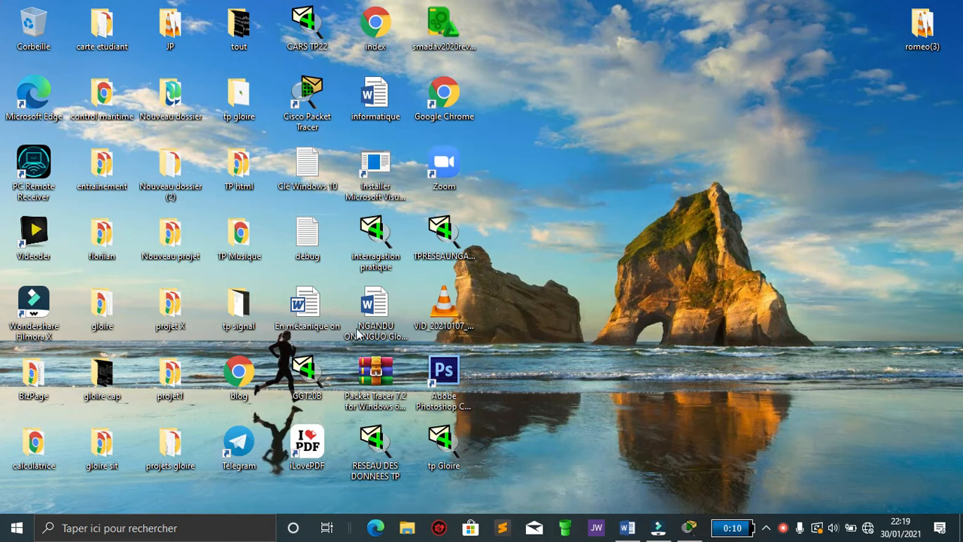
Switch to Cisco Packet Tracer and place a 2960 switch near the middle of the empty logical workspace
click(689, 527)
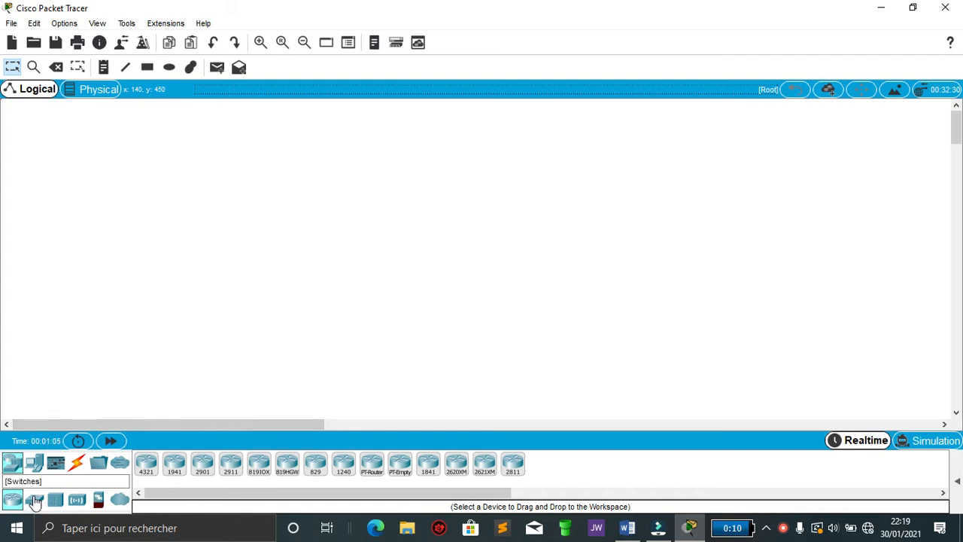
click(35, 504)
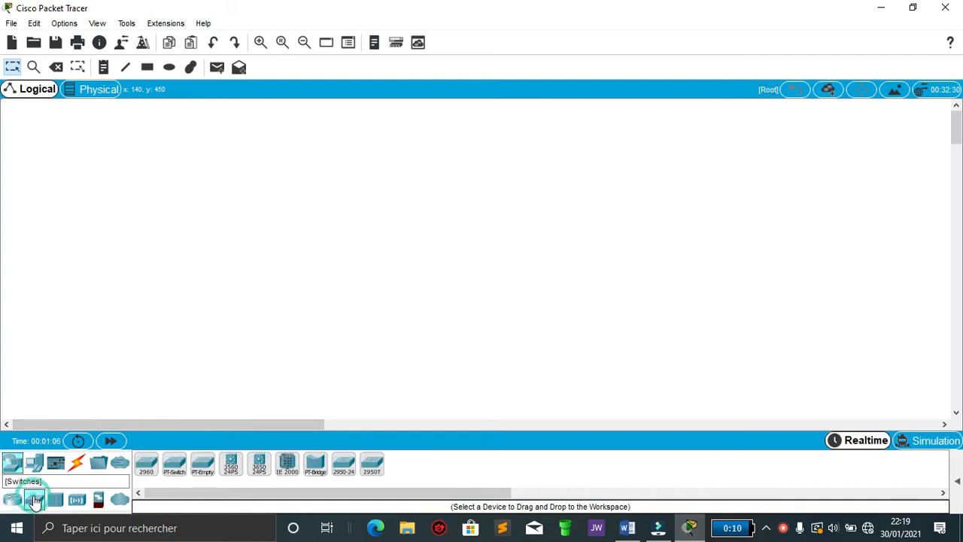
click(145, 466)
click(376, 218)
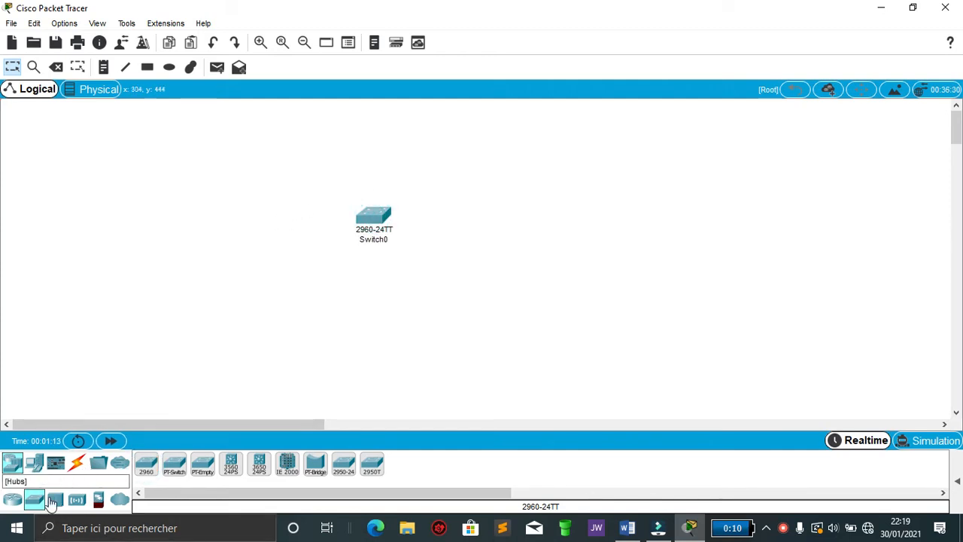
Place a generic server in the workspace to the left of the 2960 switch
click(34, 463)
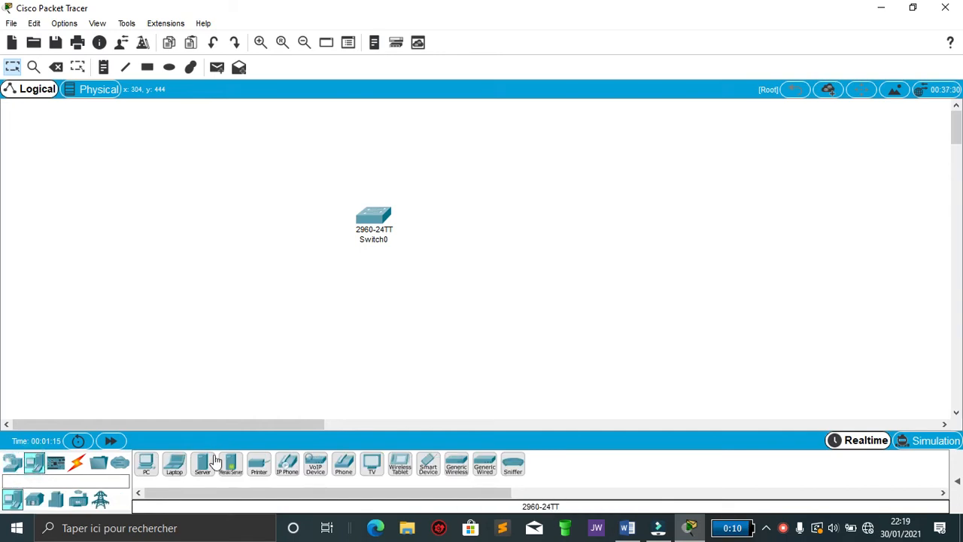
click(202, 465)
click(191, 205)
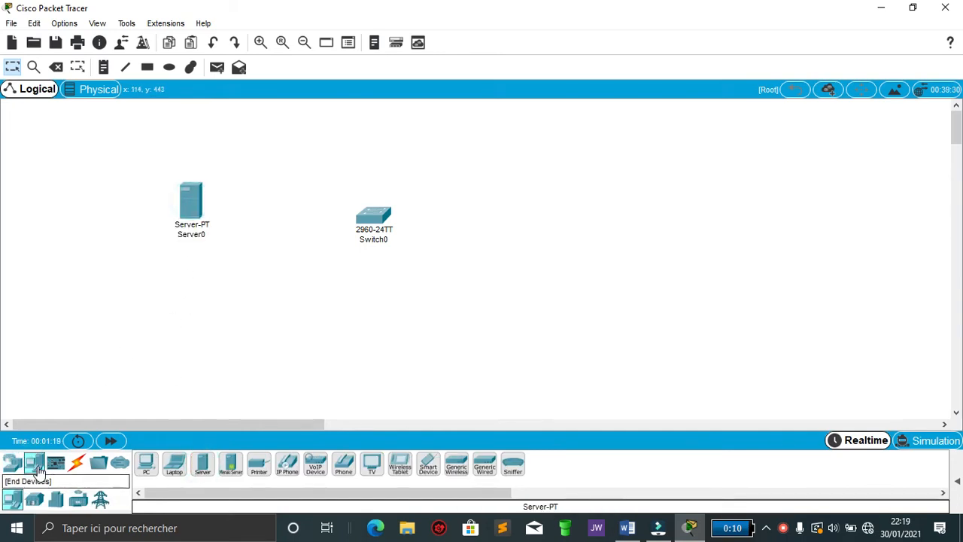
Place four PCs in an arc around the right side and below the switch
click(146, 467)
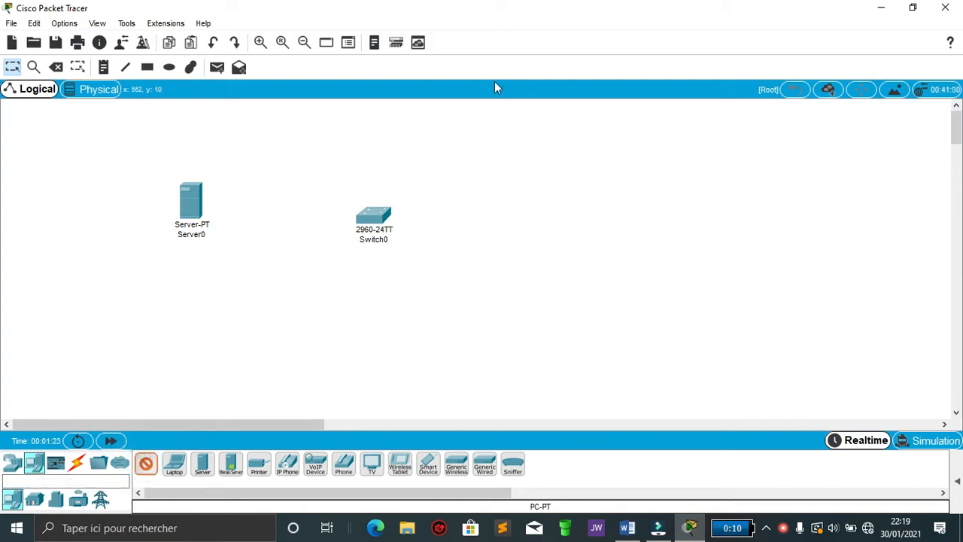
click(518, 136)
click(531, 231)
click(477, 330)
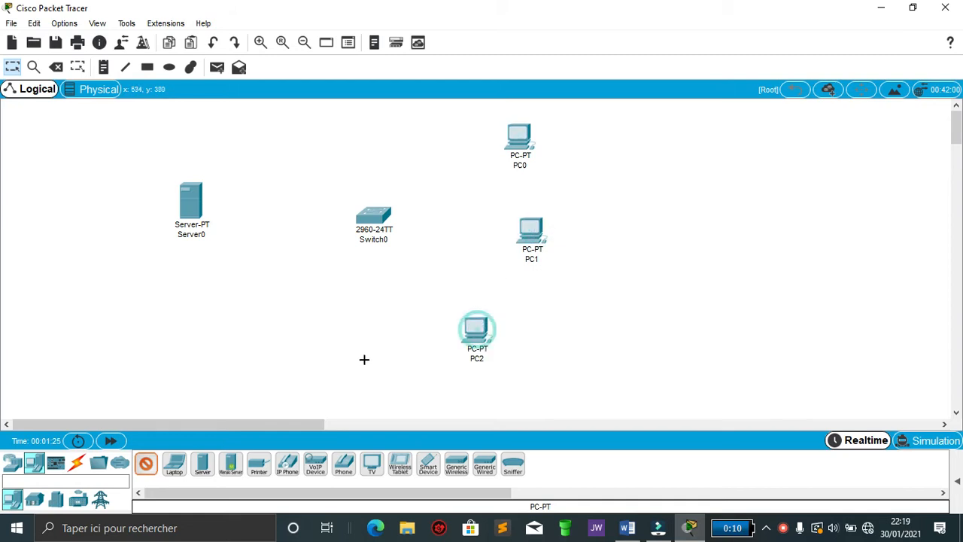
click(353, 359)
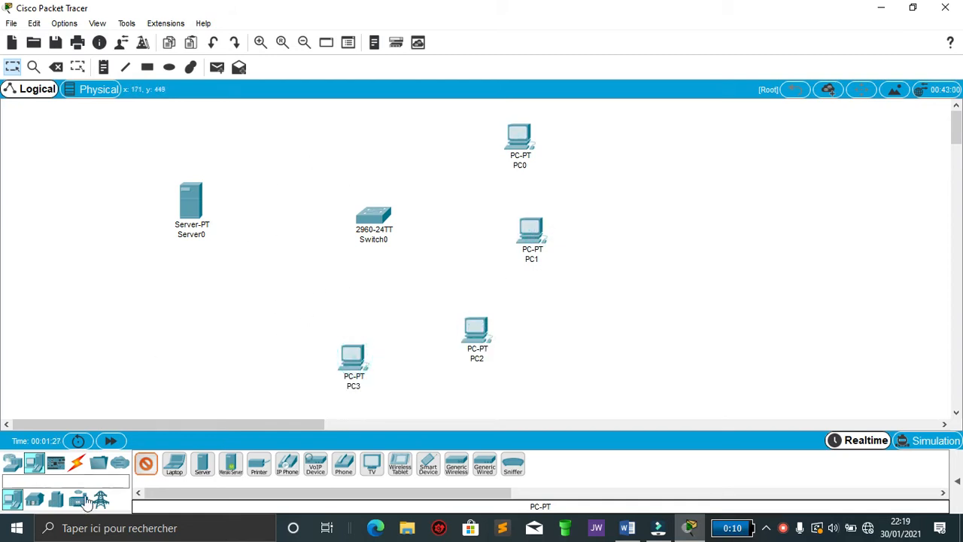
Cable the server to the switch using the automatically chosen connection type
click(76, 464)
click(146, 463)
click(198, 200)
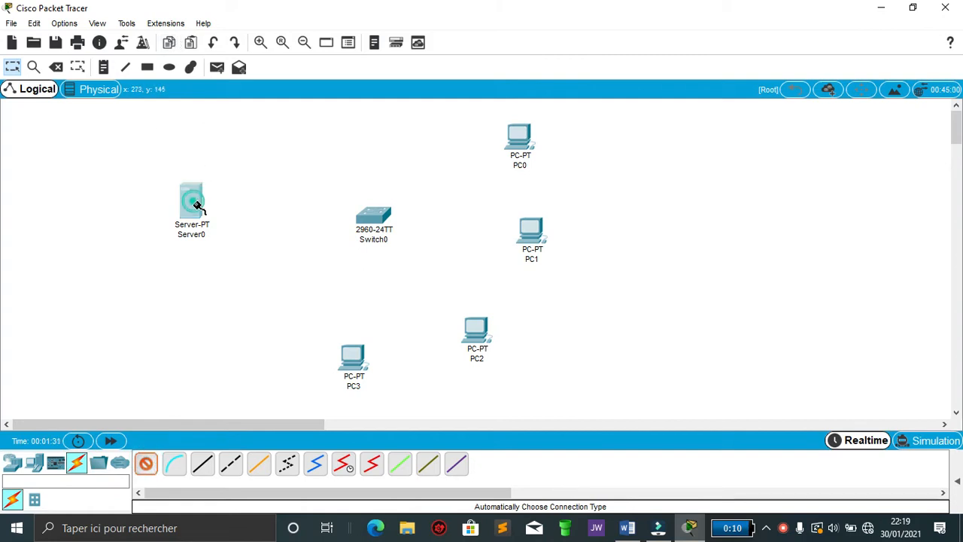
click(376, 219)
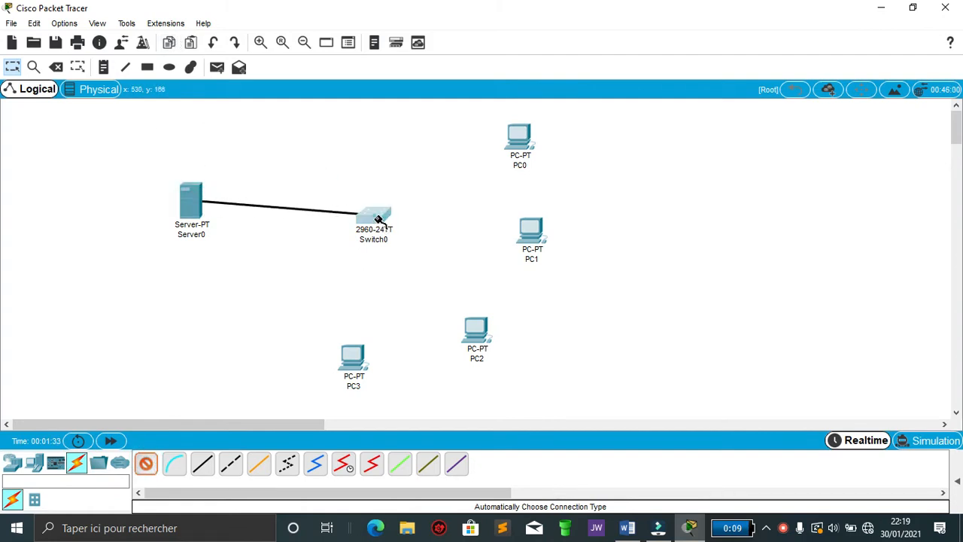
Cable PC0, PC1, PC2 and PC3 to the switch with automatically chosen connections
click(380, 213)
click(517, 137)
click(525, 235)
click(376, 214)
click(477, 327)
click(351, 355)
click(376, 216)
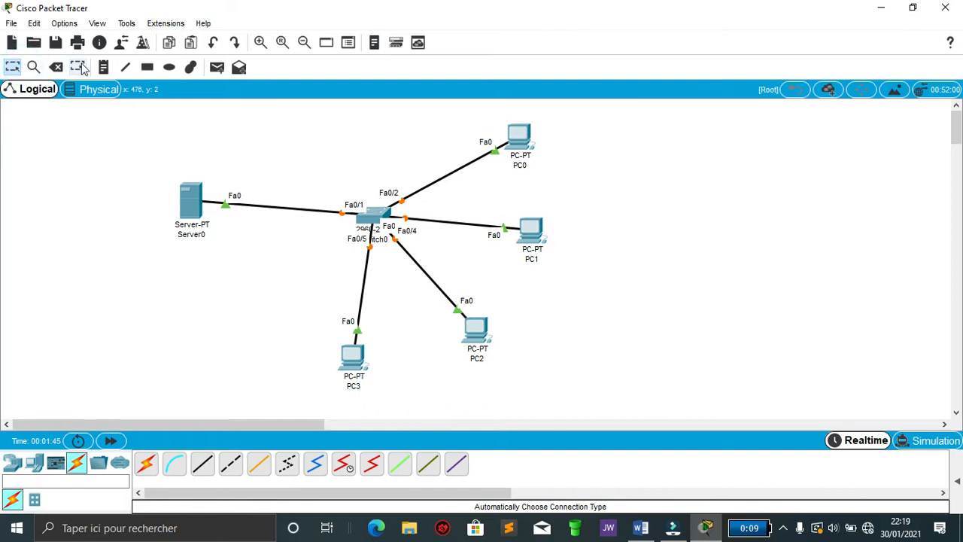
Add the note 192.168.1.0/24 just above the link between the server and the switch
click(103, 69)
click(252, 175)
text(s)
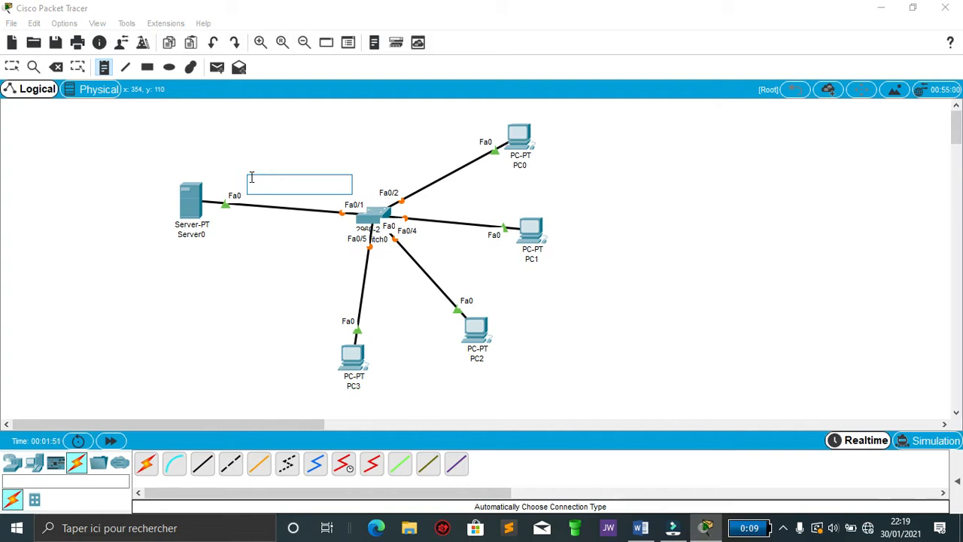
text(92.168.1.0/24)
click(328, 275)
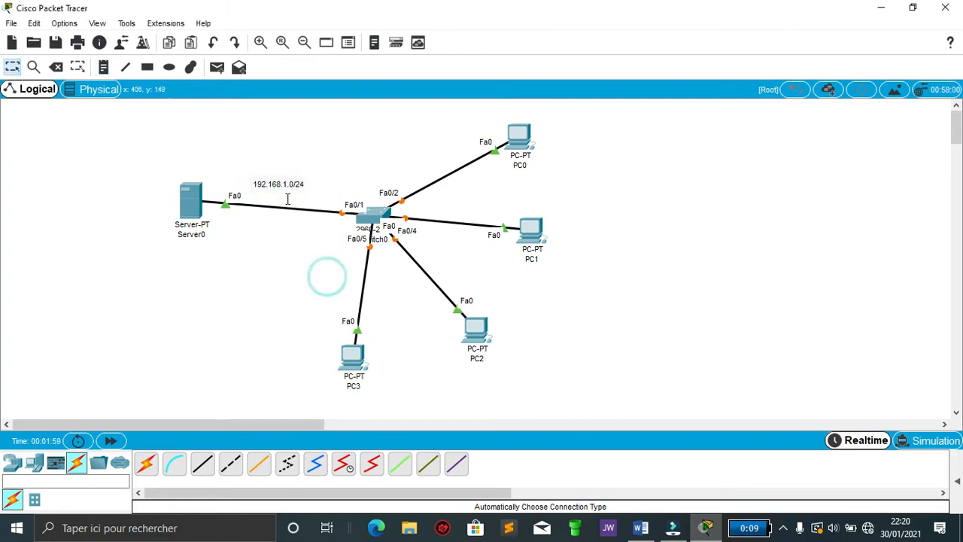
mouse_move(282, 183)
mouse_down()
mouse_move(275, 197)
mouse_move(278, 189)
mouse_up()
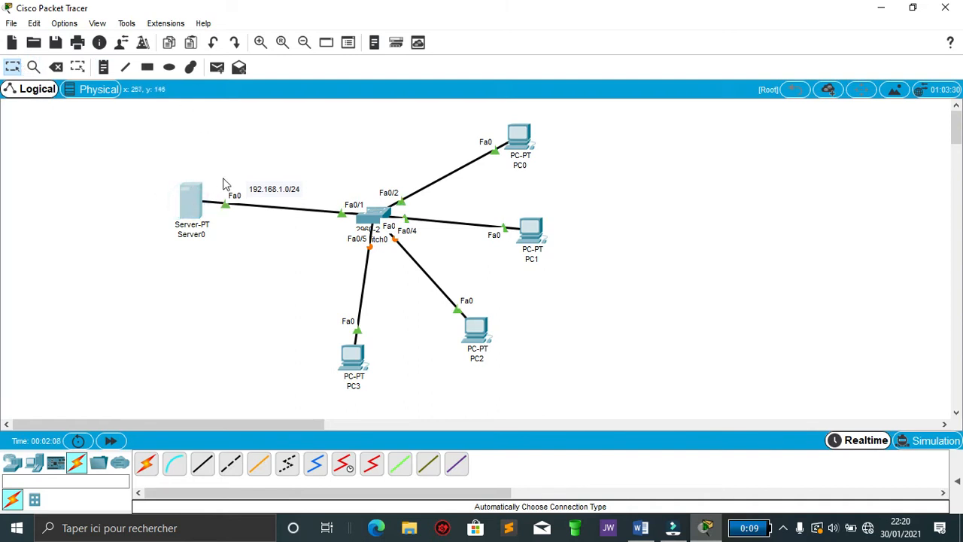
Open Server0's IP configuration and assign the static IP address 192.168.1.200
click(194, 208)
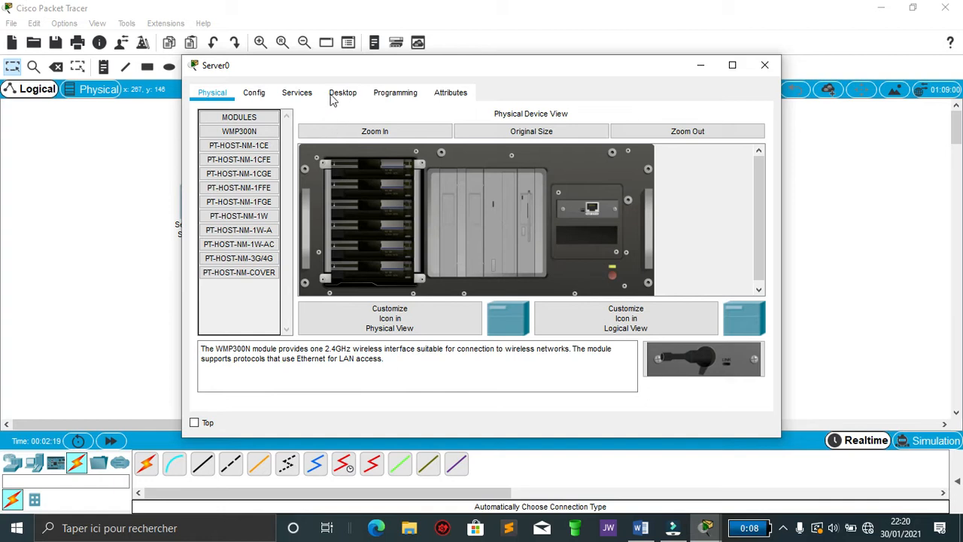
click(342, 92)
click(234, 155)
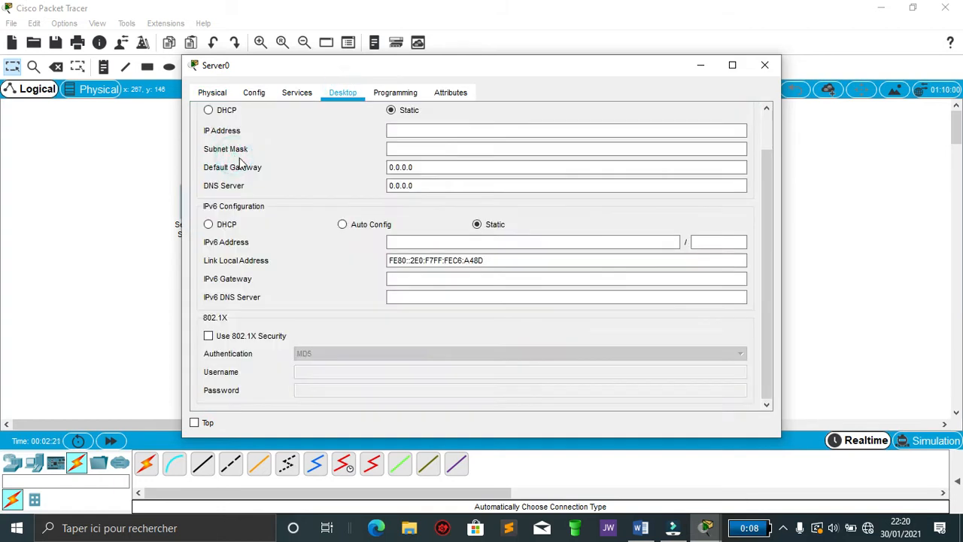
click(391, 130)
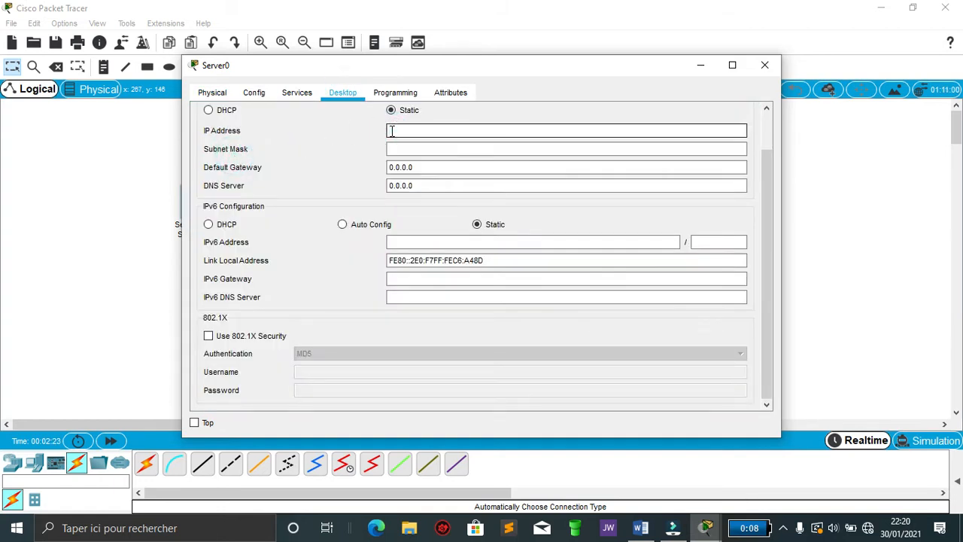
text(192.168.1.200)
Fill in Server0's subnet mask 255.255.255.0, set its default gateway to 192.168.1.1, and close the server's window
drag(439, 130, 391, 135)
key(ctrl+c)
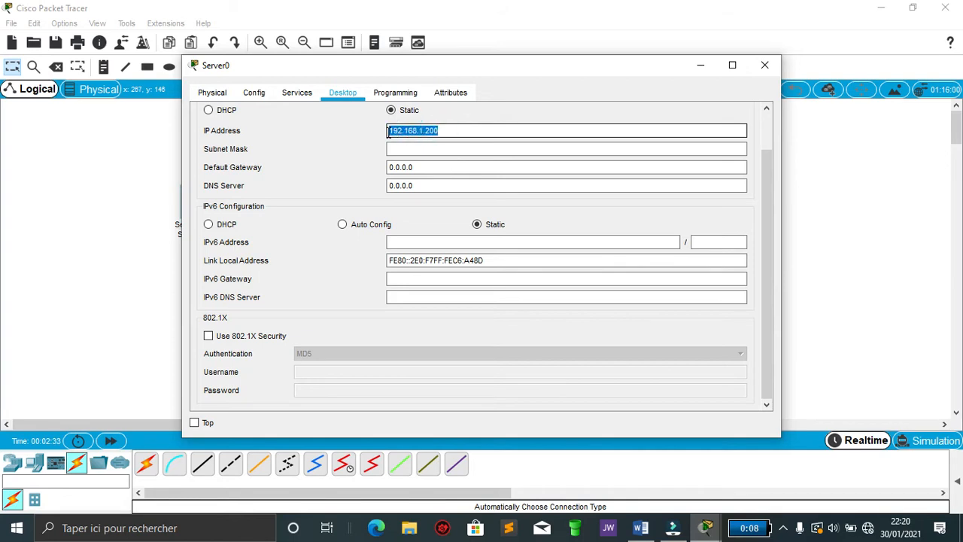
click(413, 149)
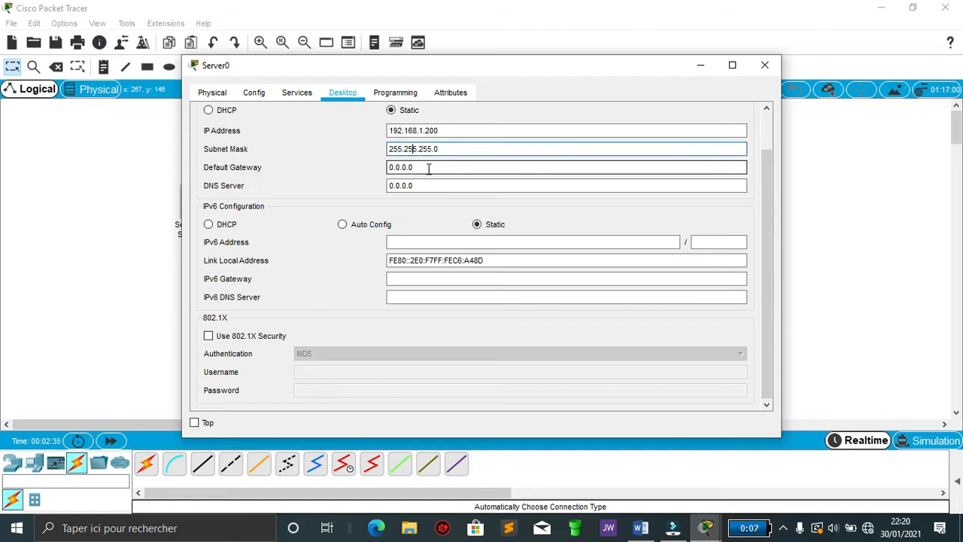
key(Tab)
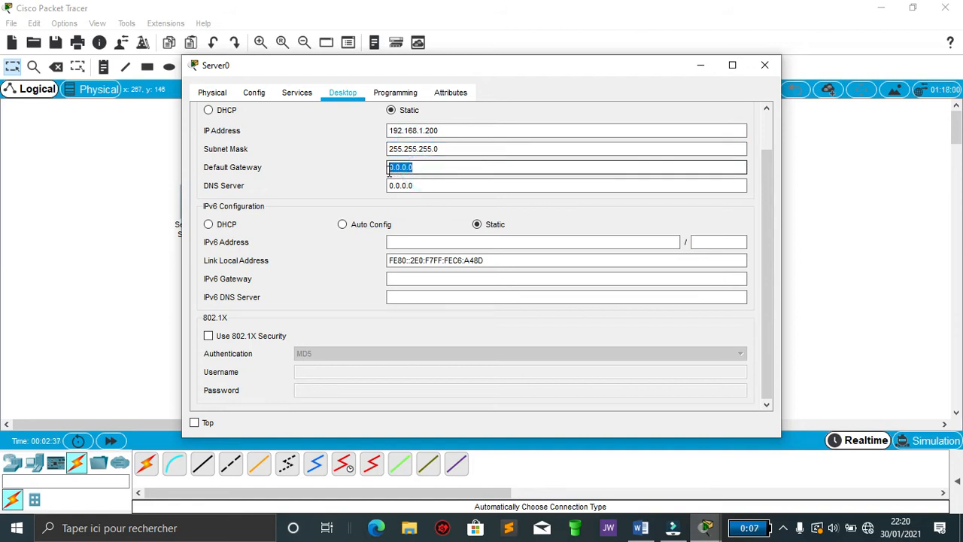
key(ctrl+v)
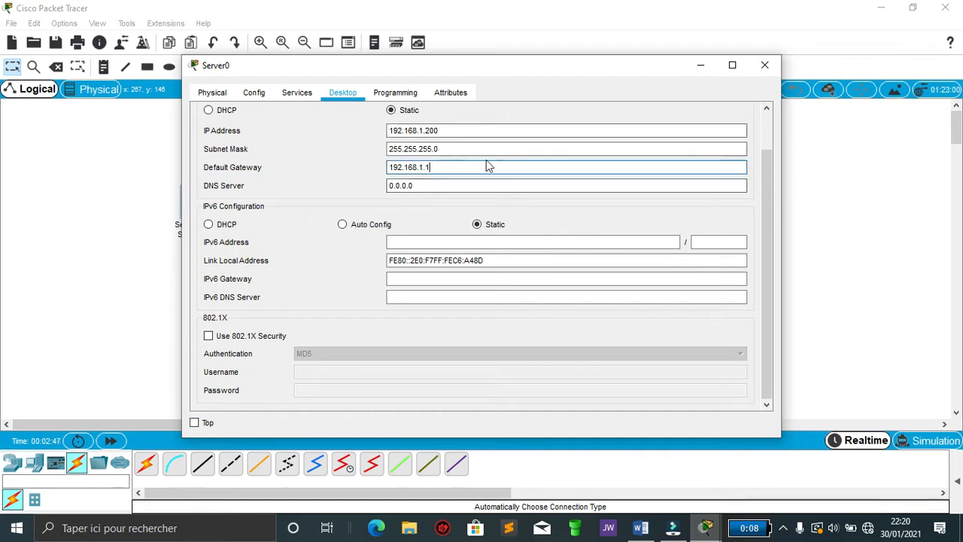
click(765, 67)
click(614, 248)
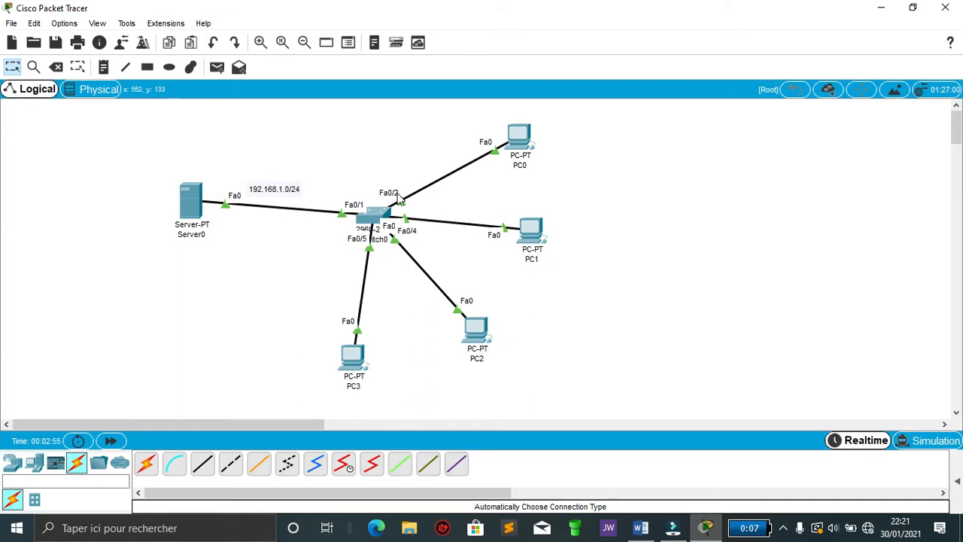
Open the DHCP service settings on Server0 and turn the service on
click(194, 205)
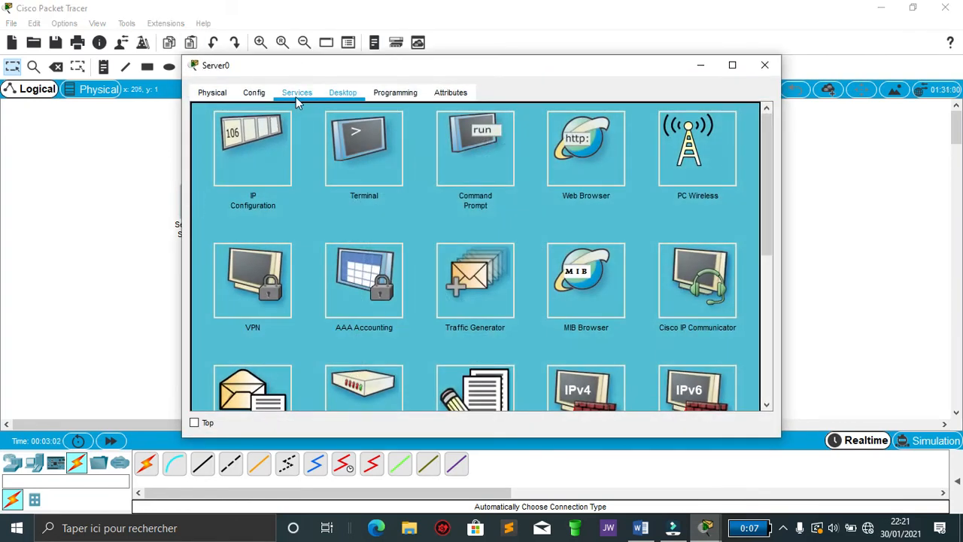
click(296, 93)
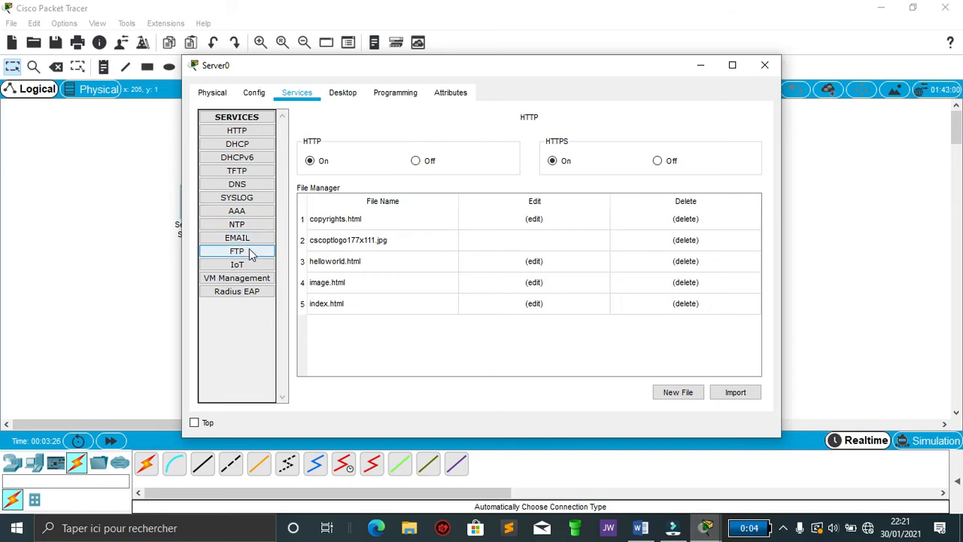
click(240, 149)
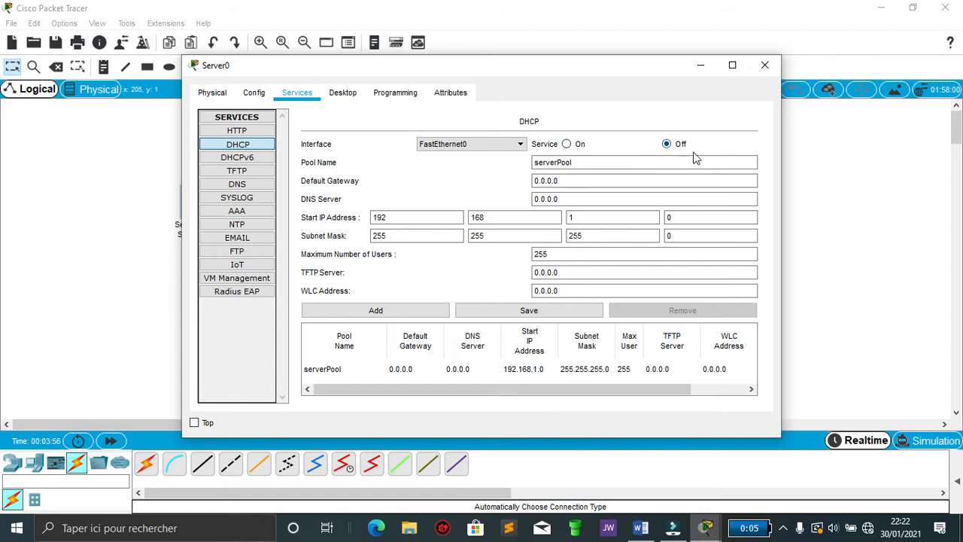
click(566, 143)
Set the default gateway of the DHCP pool serverPool to 192.168.1.1
drag(562, 181, 542, 189)
click(570, 181)
key(ctrl+v)
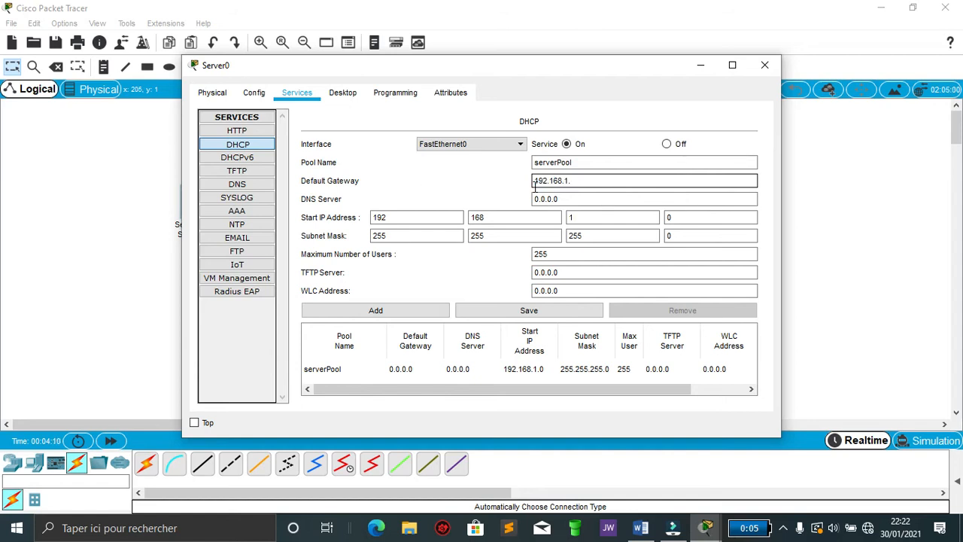
text(1)
Set the pool's start IP address to 192.168.1.110 and maximum users to 25, save it, and close the server's window
click(571, 215)
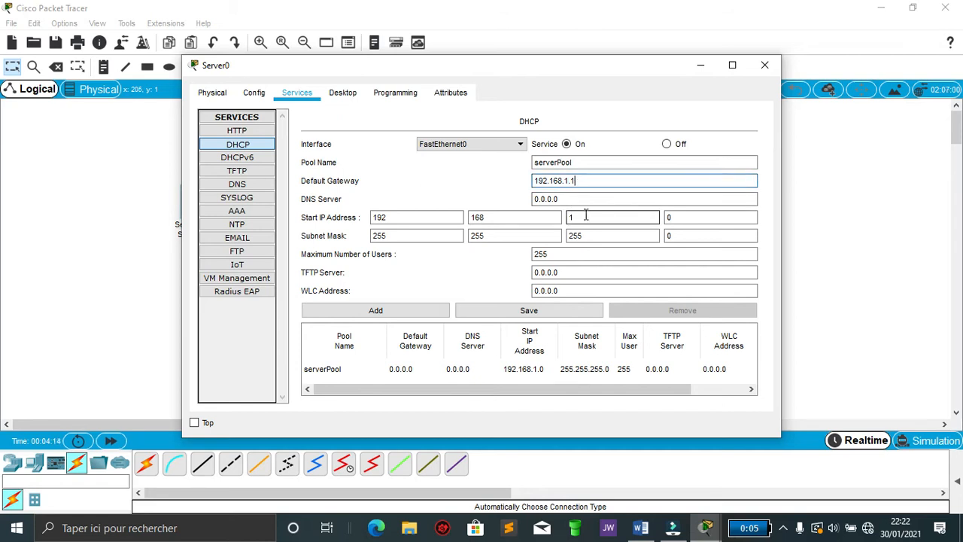
click(672, 218)
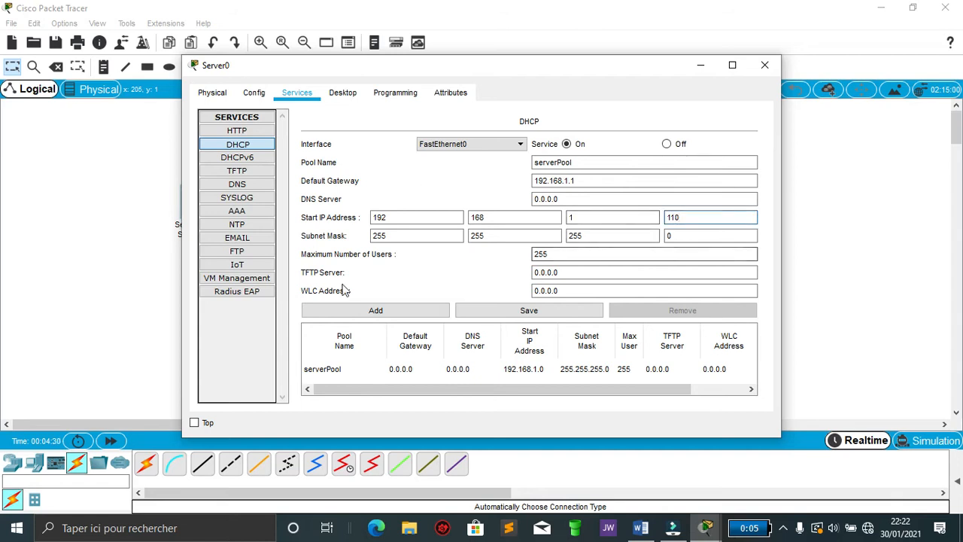
click(551, 254)
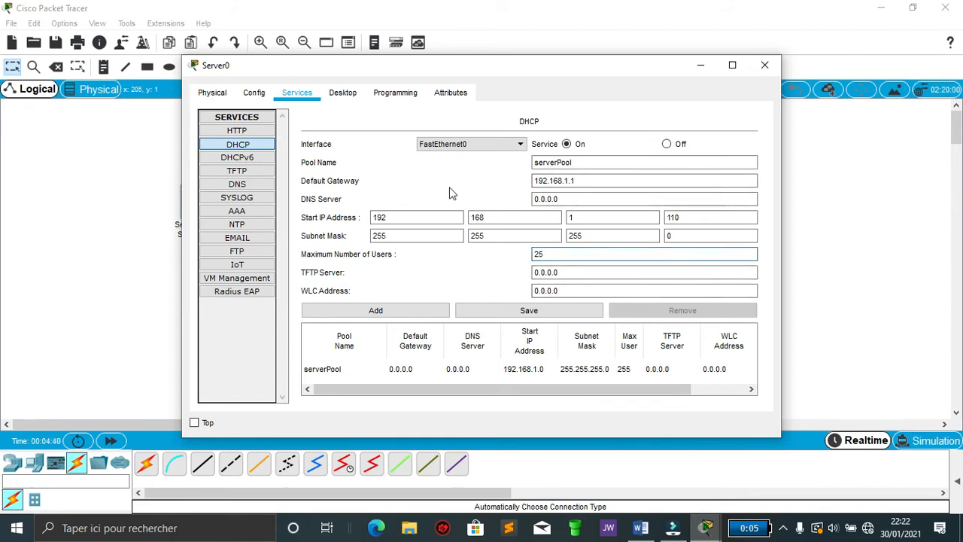
click(520, 315)
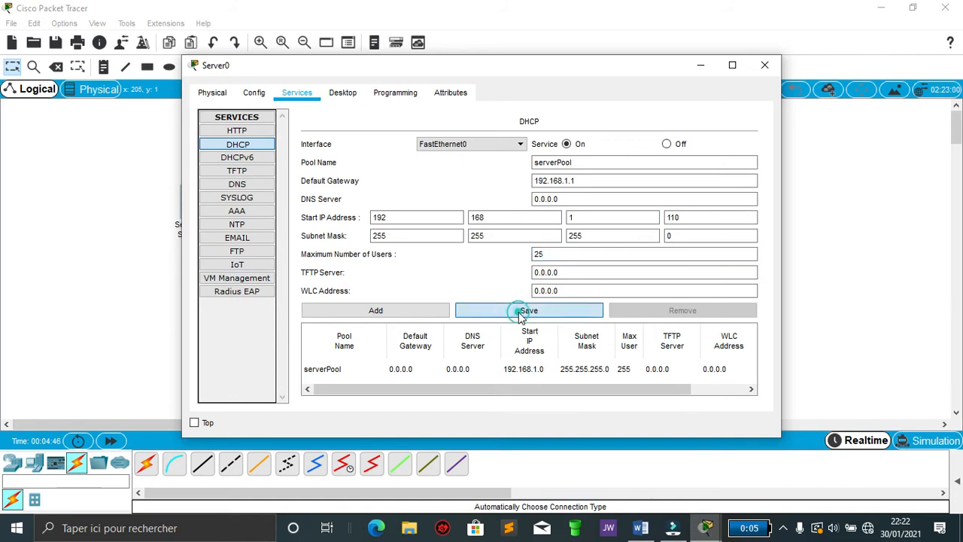
click(765, 66)
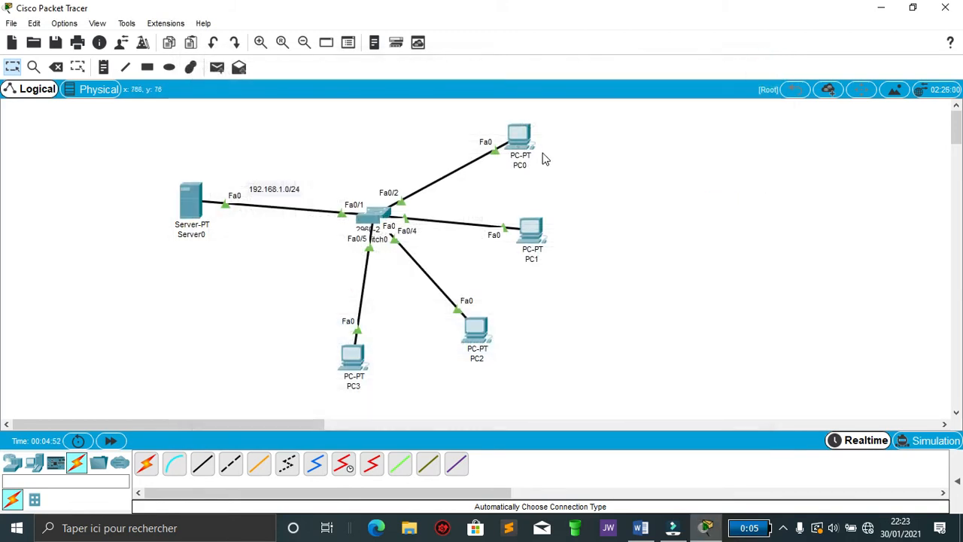
Open PC0's IP configuration and switch its IPv4 addressing to DHCP
click(519, 137)
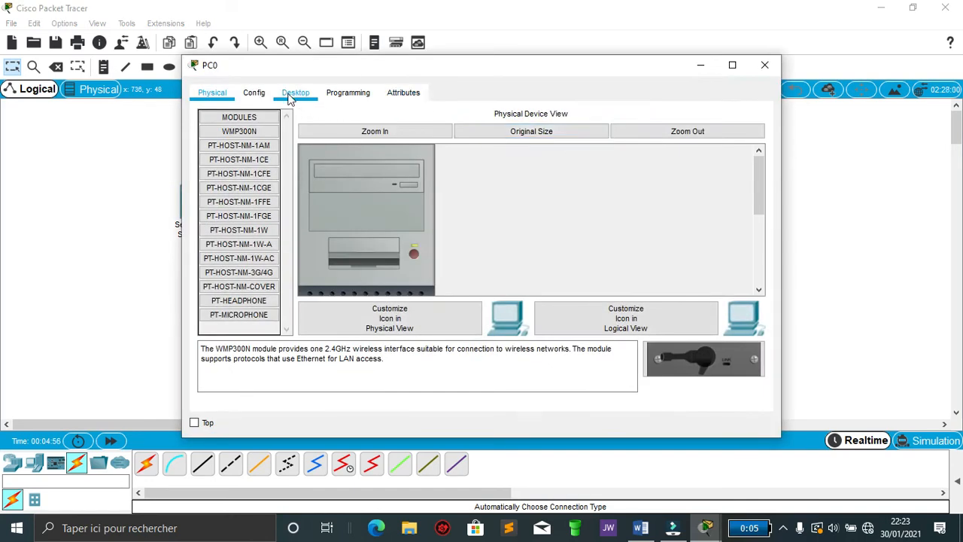
click(295, 94)
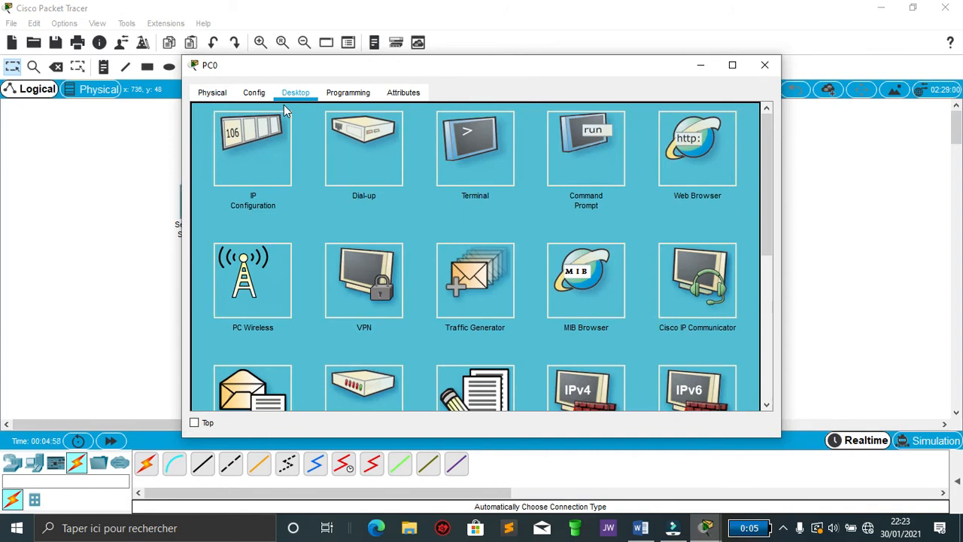
click(262, 141)
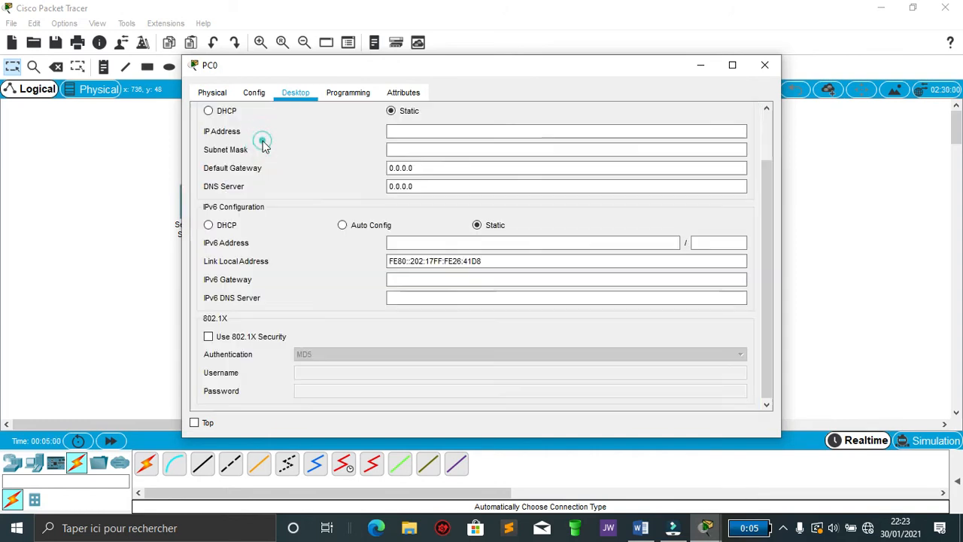
click(227, 111)
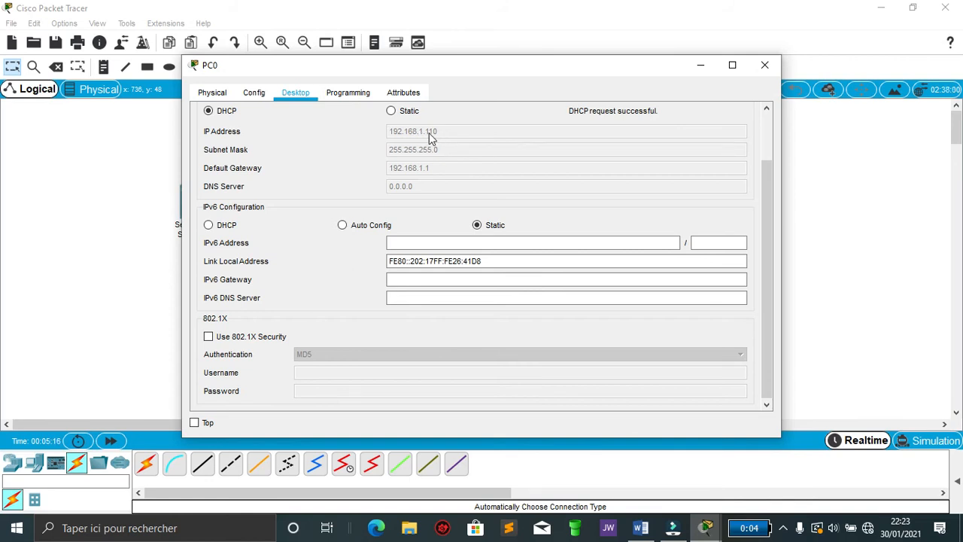
Close PC0's window, switch PC1's IPv4 addressing to DHCP in its IP configuration, and close PC1's window
click(766, 65)
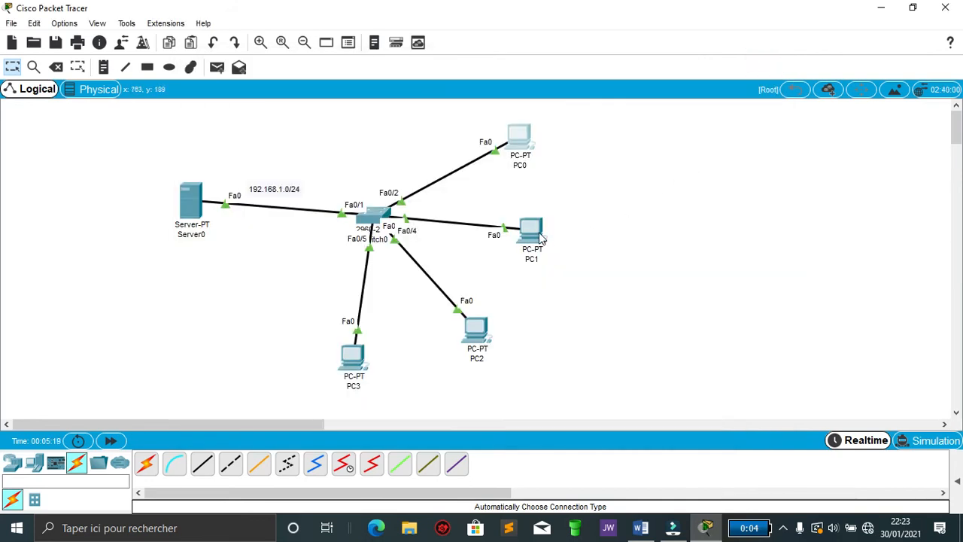
mouse_move(539, 237)
click(537, 237)
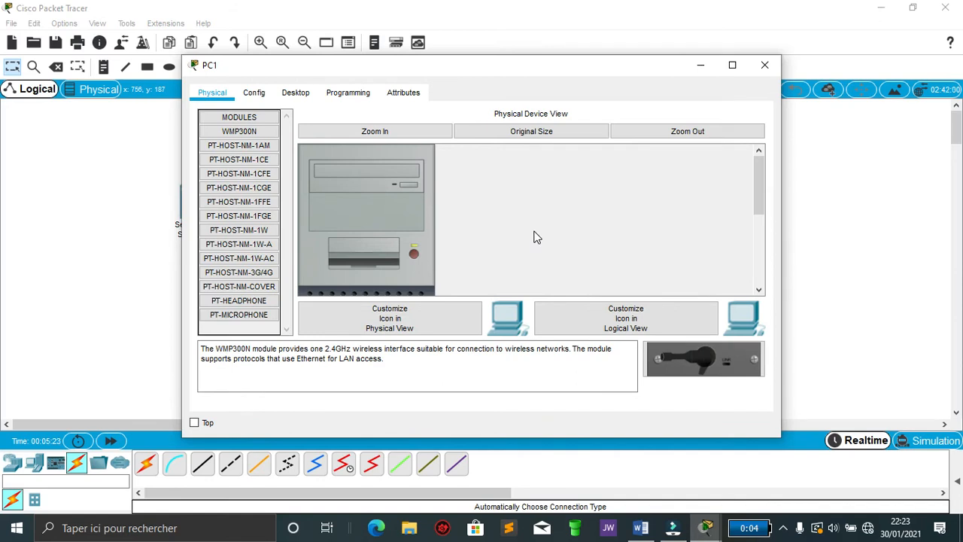
click(296, 100)
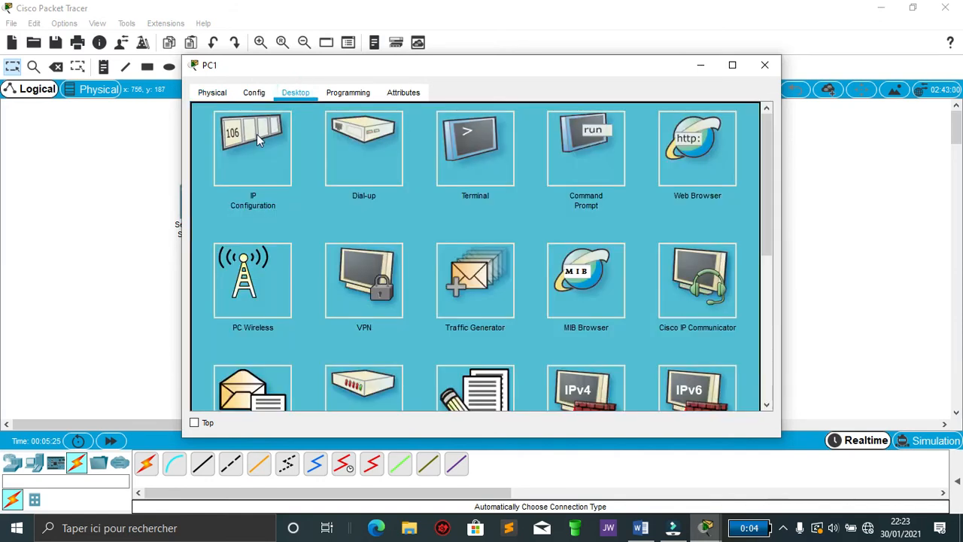
click(256, 134)
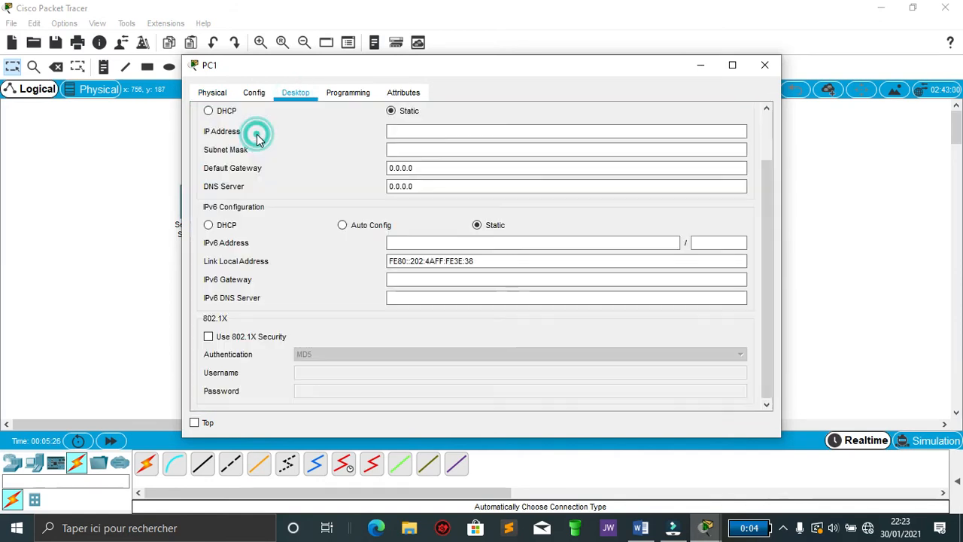
click(208, 111)
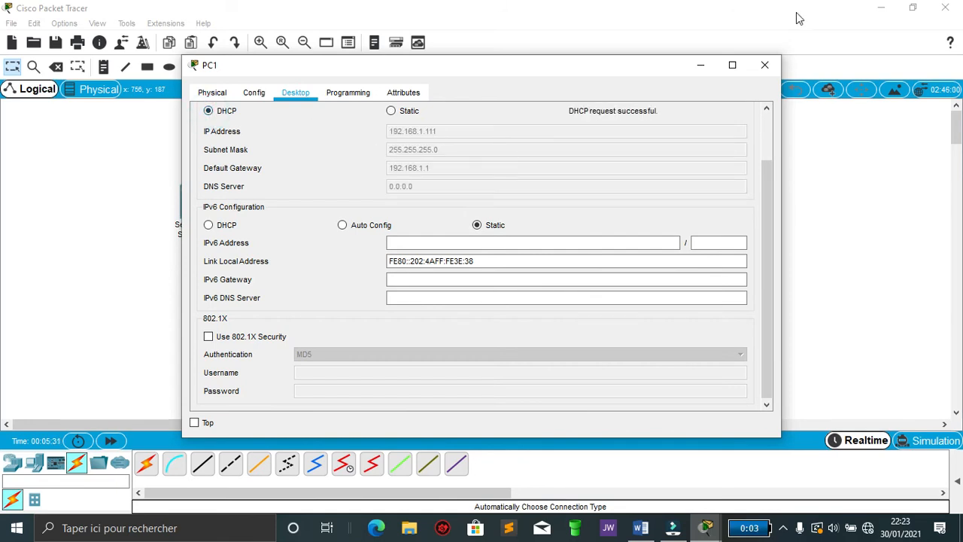
click(772, 65)
Open PC2's IP configuration, switch its IPv4 addressing to DHCP, and close the window
click(475, 325)
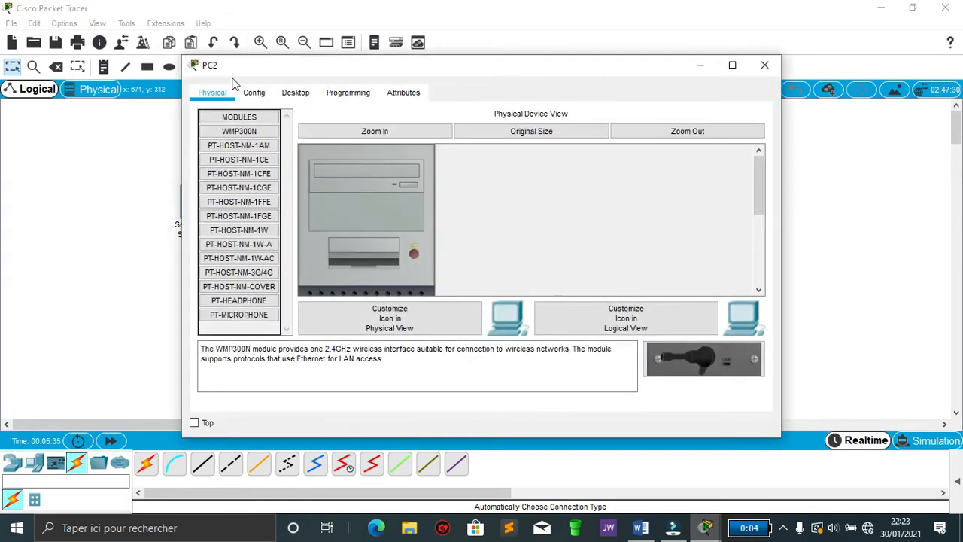
click(295, 91)
click(270, 146)
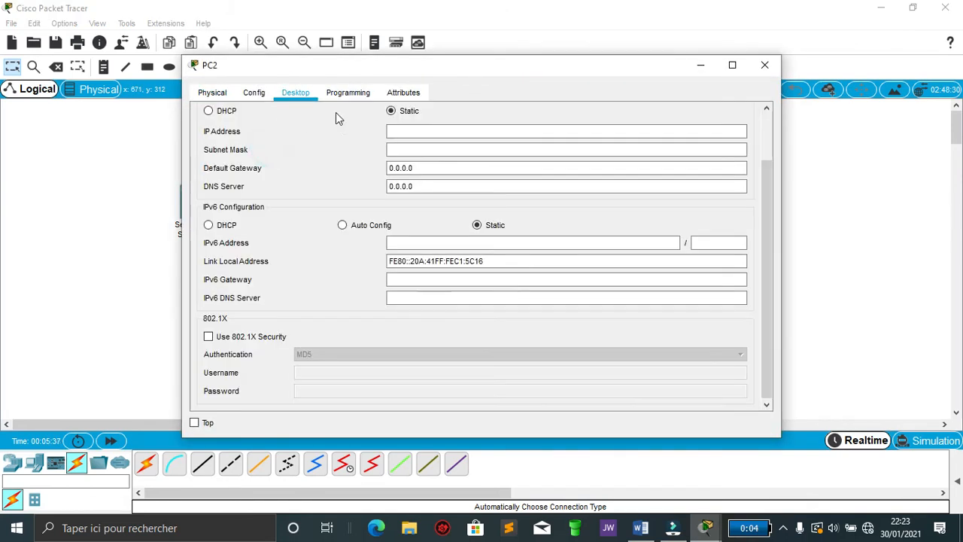
click(232, 115)
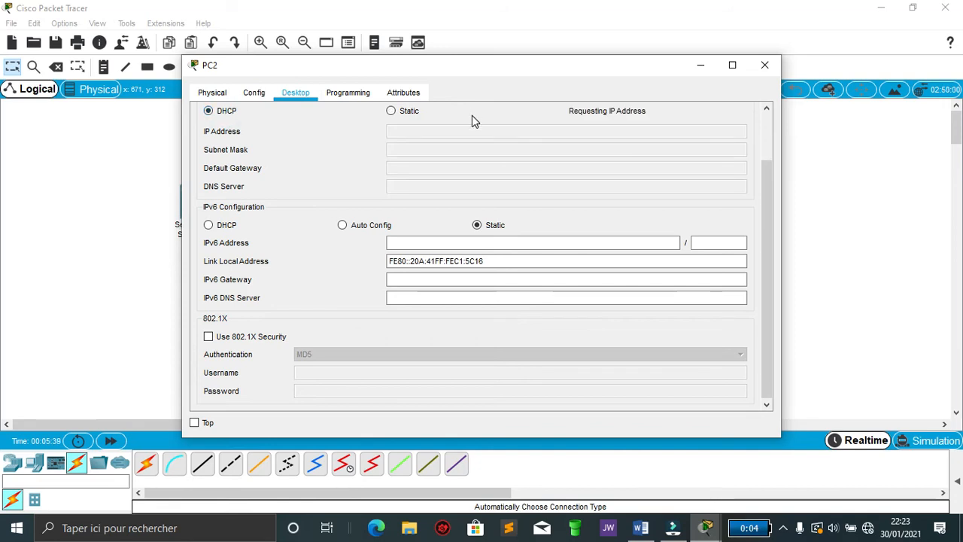
click(764, 65)
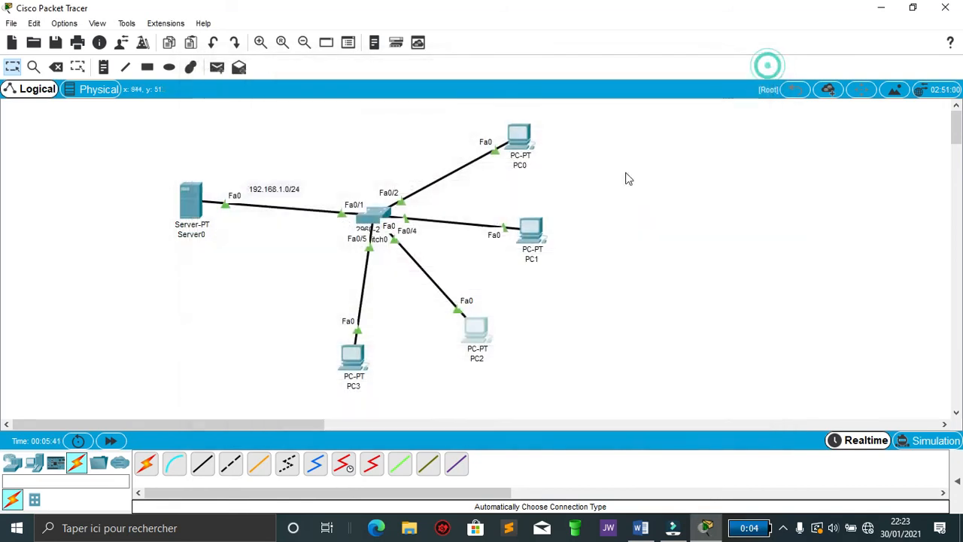
Switch PC3's IPv4 addressing to DHCP in its IP configuration and close its window
click(366, 366)
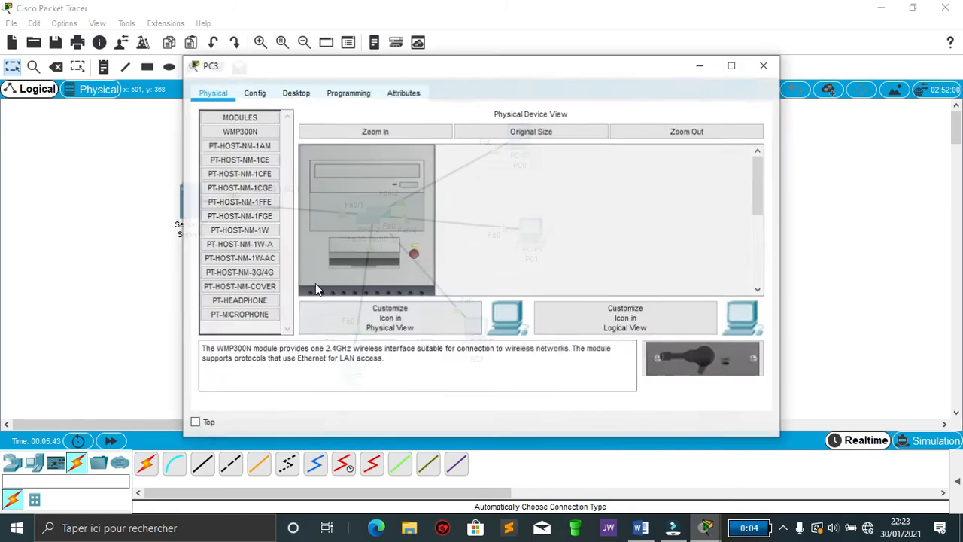
click(296, 94)
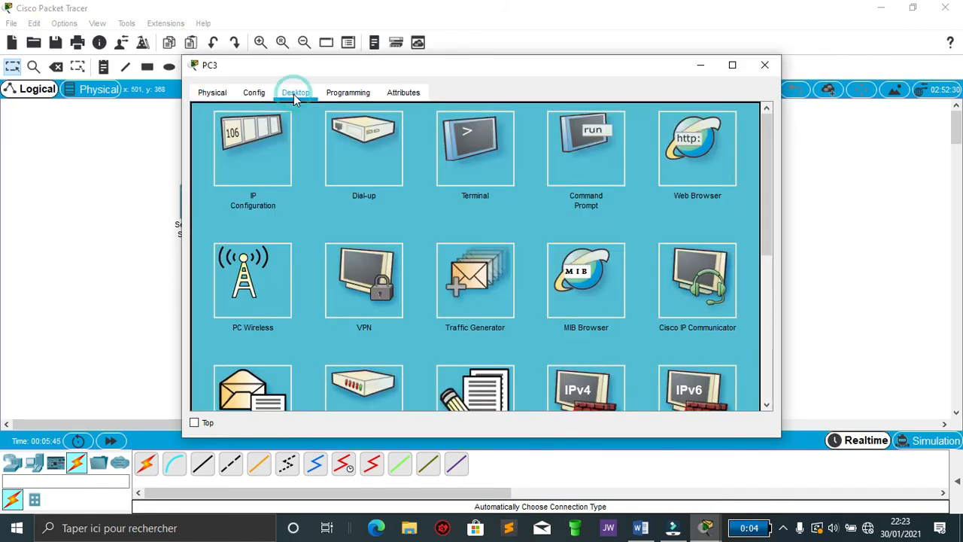
click(262, 142)
click(229, 115)
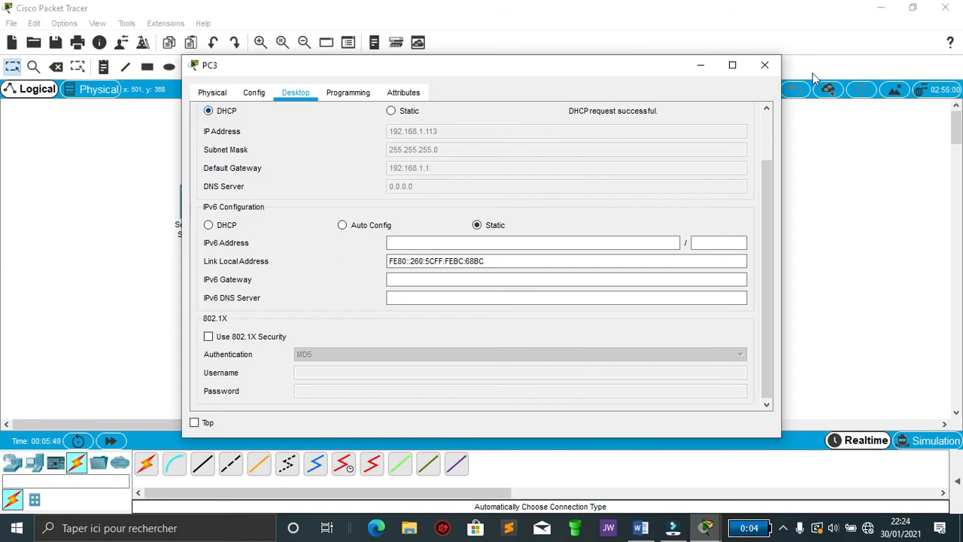
click(765, 65)
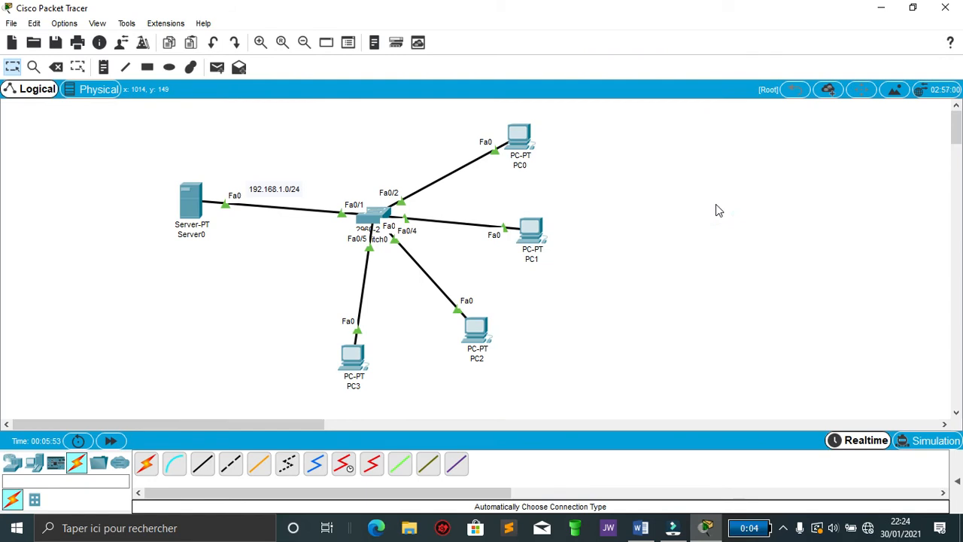
Place three laptops in the workspace: two beyond PC1, one above the other, and a third below Server0
click(33, 463)
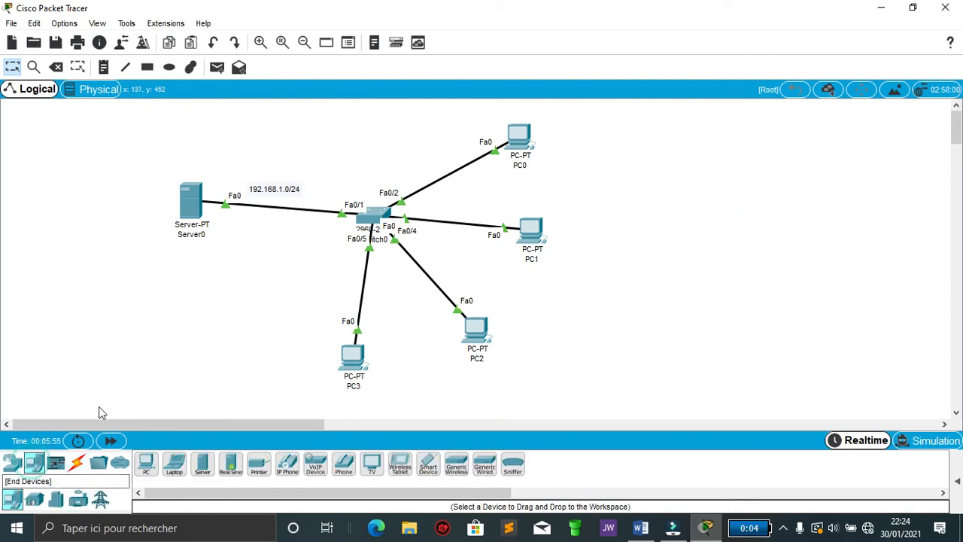
click(174, 465)
click(175, 467)
click(647, 188)
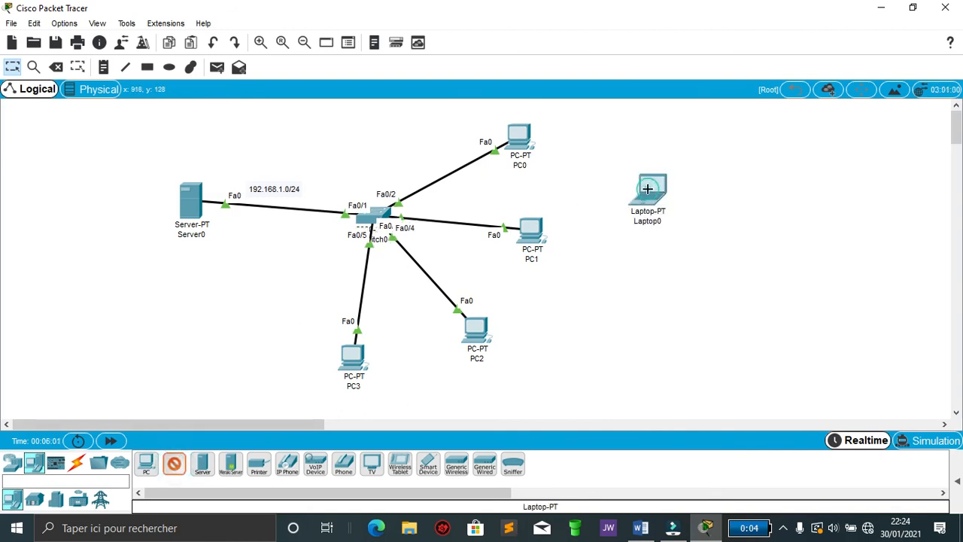
click(643, 280)
click(234, 332)
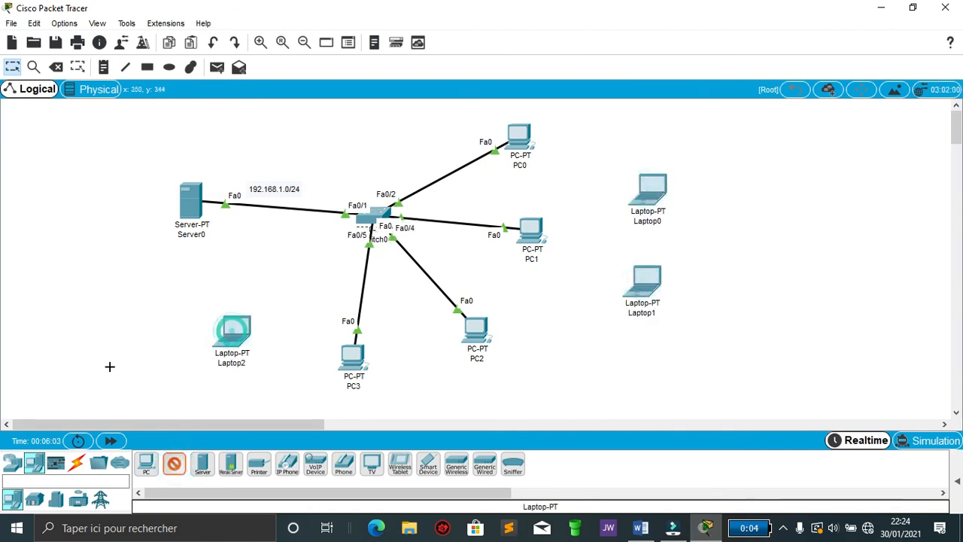
Cable Laptop2, Laptop0 and Laptop1 to the switch using automatically chosen connections, and leave the cabling tool
click(76, 462)
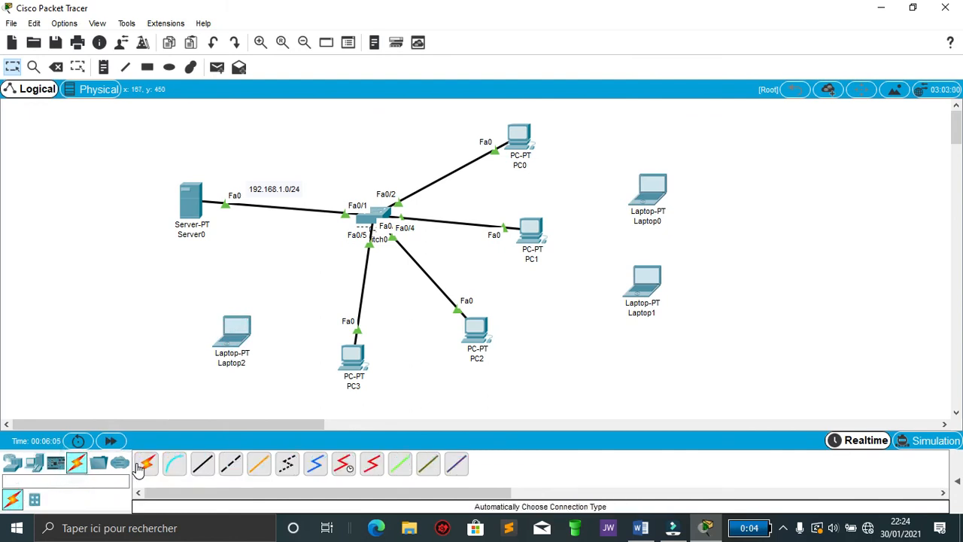
click(146, 463)
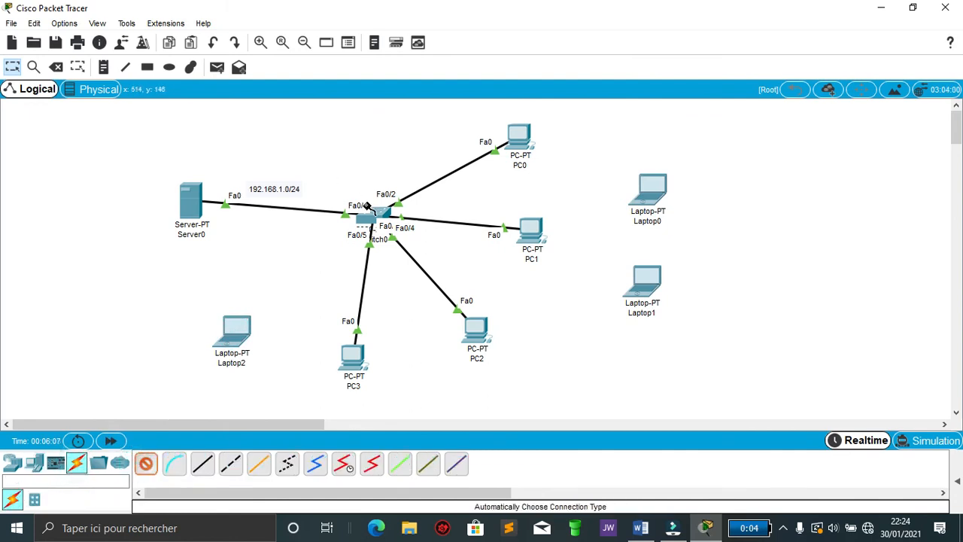
click(378, 211)
click(237, 329)
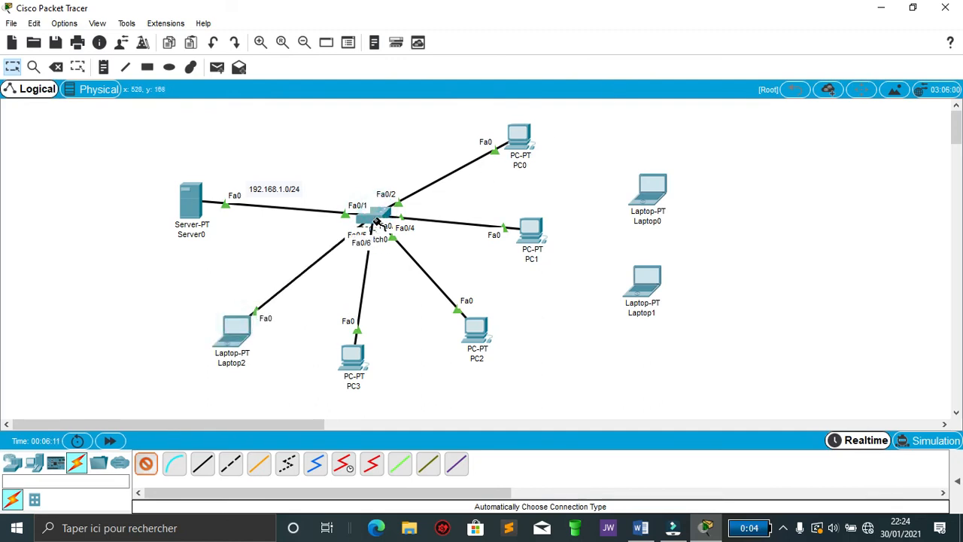
click(378, 218)
click(647, 190)
click(656, 281)
click(374, 224)
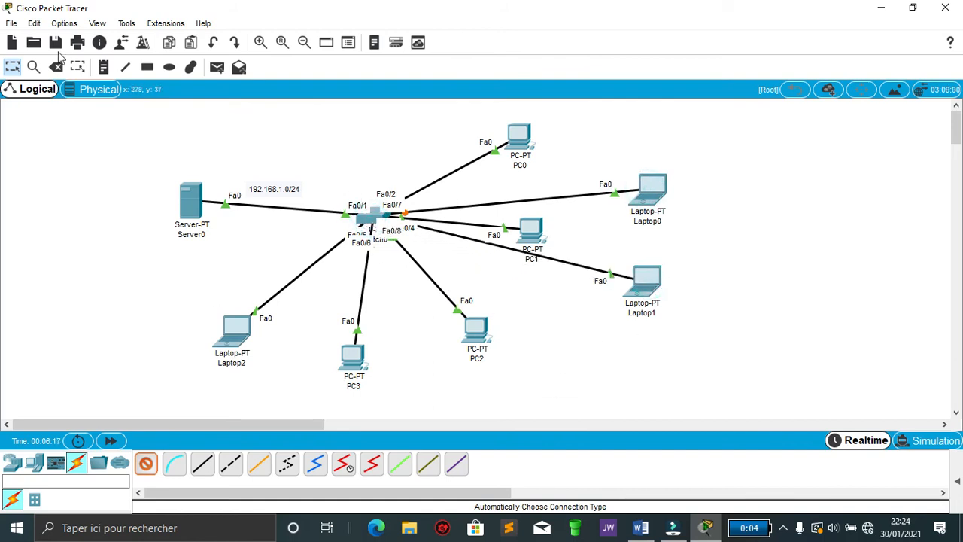
click(12, 67)
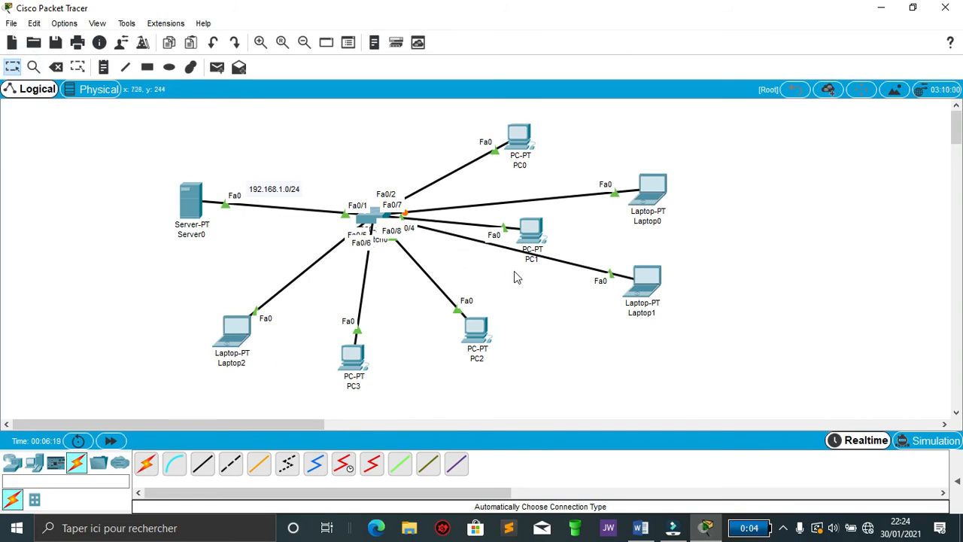
Move Laptop1 slightly lower, set its IPv4 addressing to DHCP, retry the request by toggling through Static, and close its window
click(643, 287)
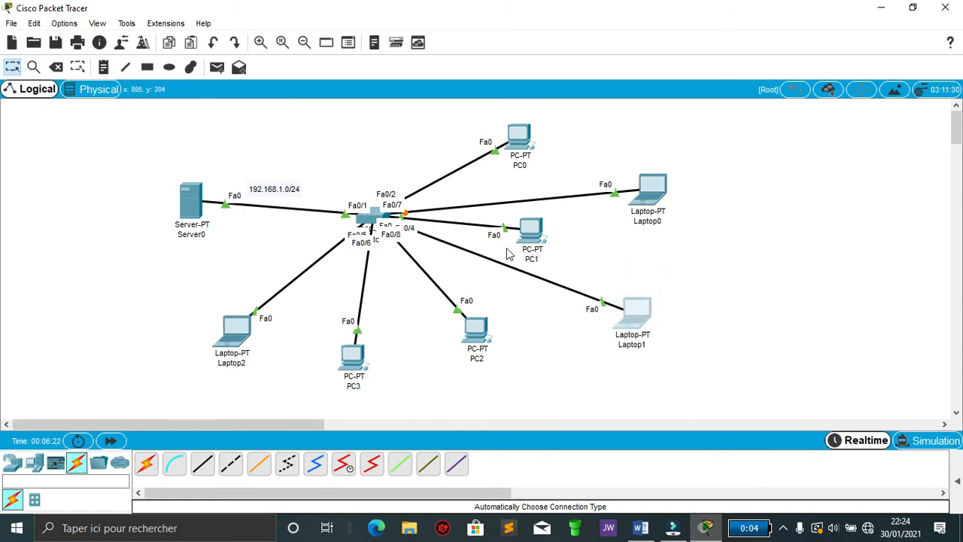
click(295, 92)
click(264, 132)
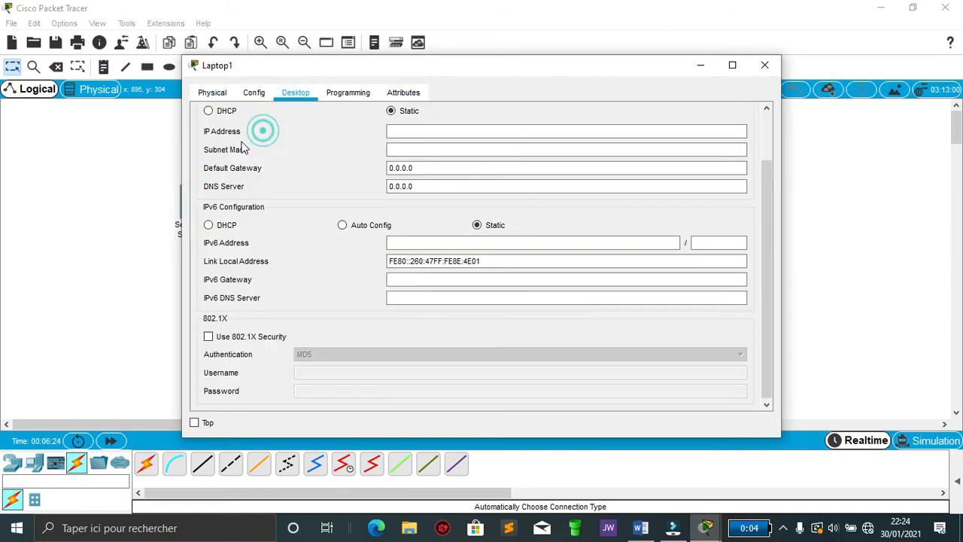
click(221, 113)
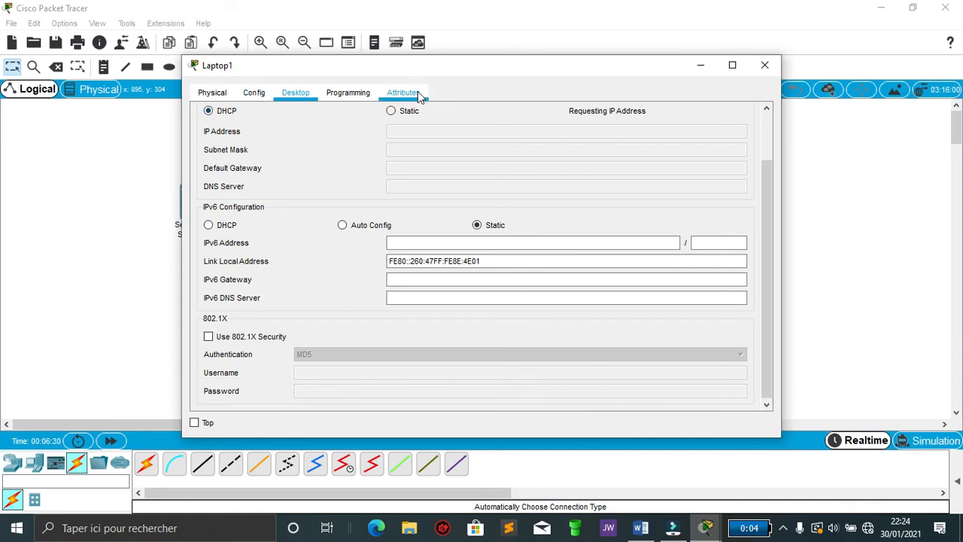
click(391, 112)
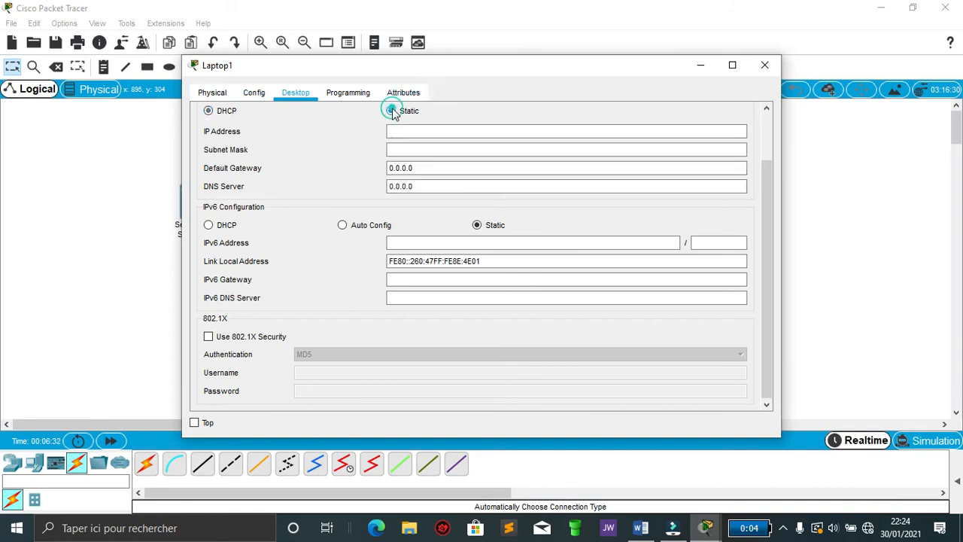
click(209, 113)
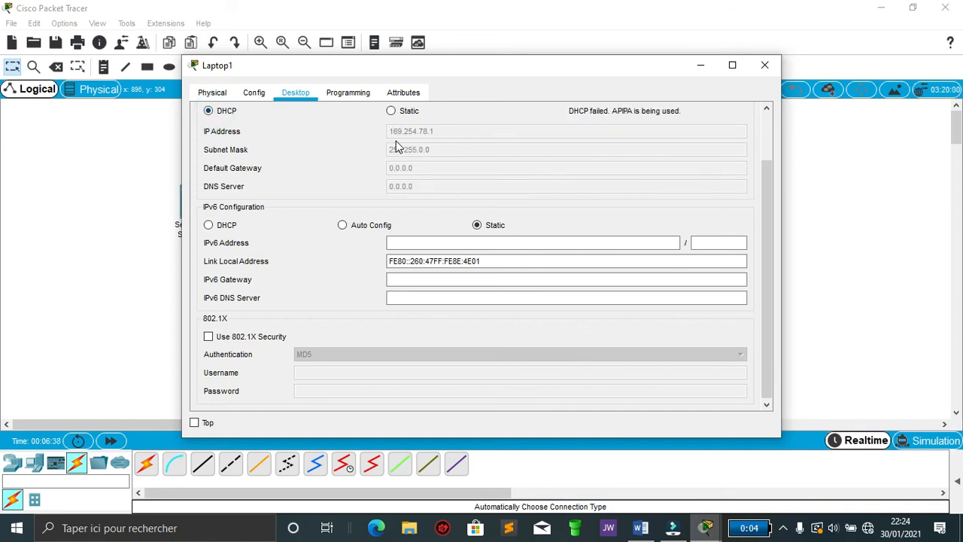
click(773, 67)
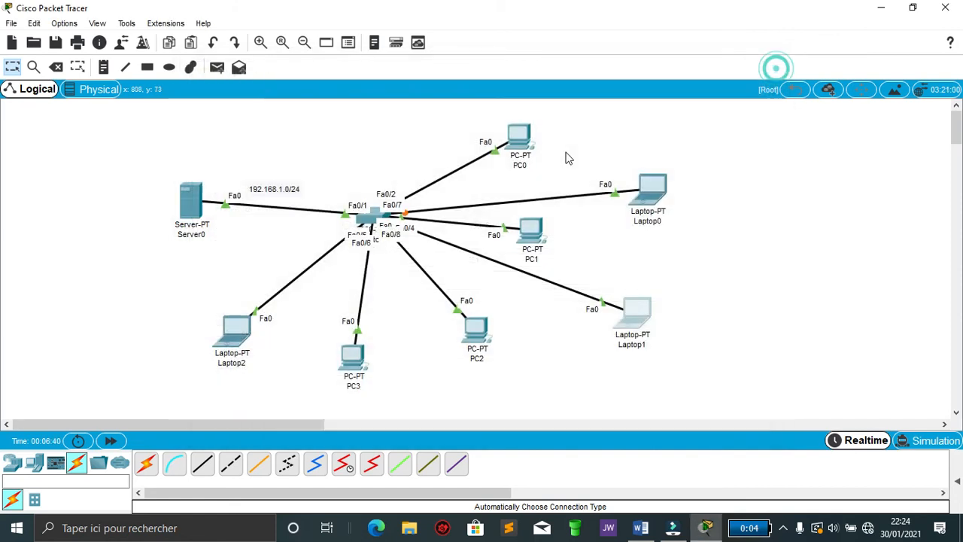
Open Laptop2's IP configuration, switch its IPv4 addressing to DHCP, and close the window
click(234, 330)
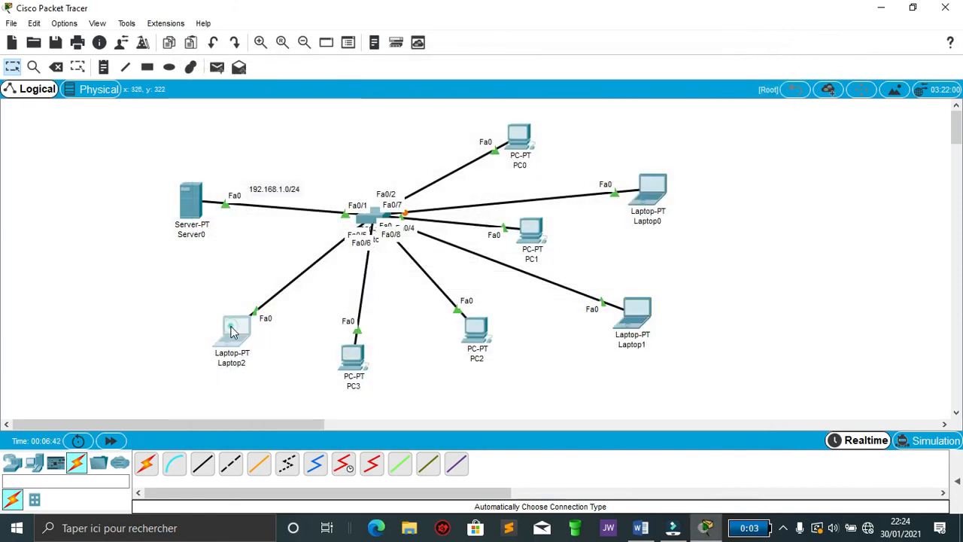
click(295, 92)
click(253, 140)
click(229, 113)
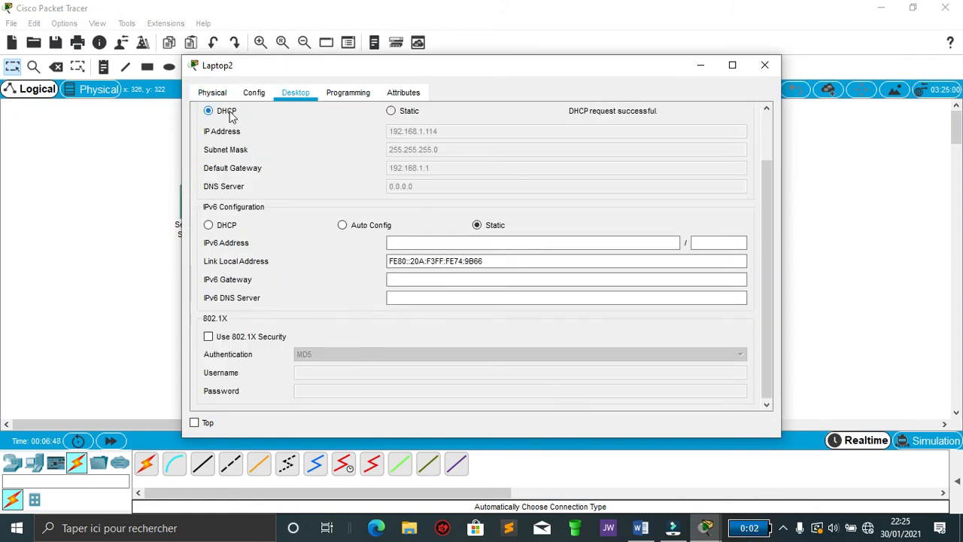
click(765, 65)
Switch Laptop0's IPv4 addressing to DHCP in its IP configuration and close its window
click(646, 188)
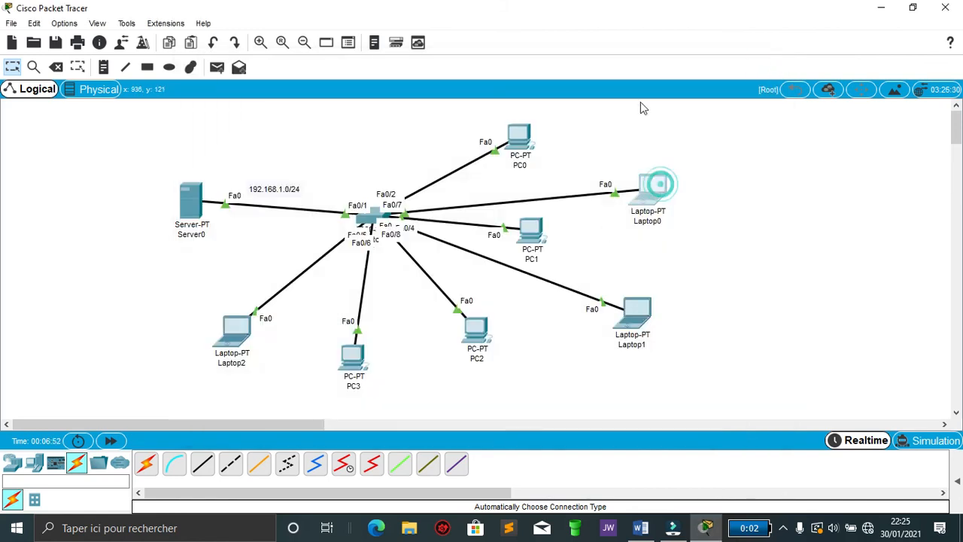
click(295, 91)
click(255, 133)
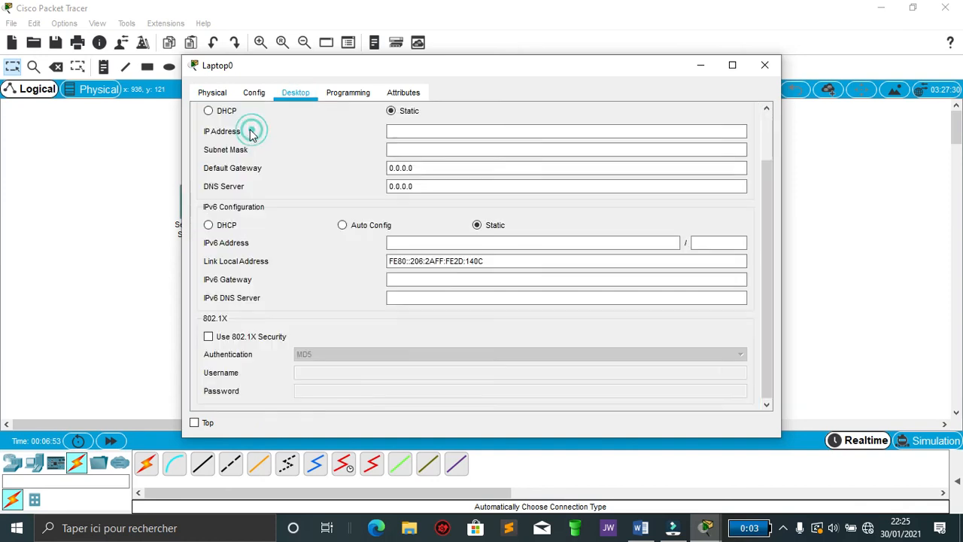
click(213, 111)
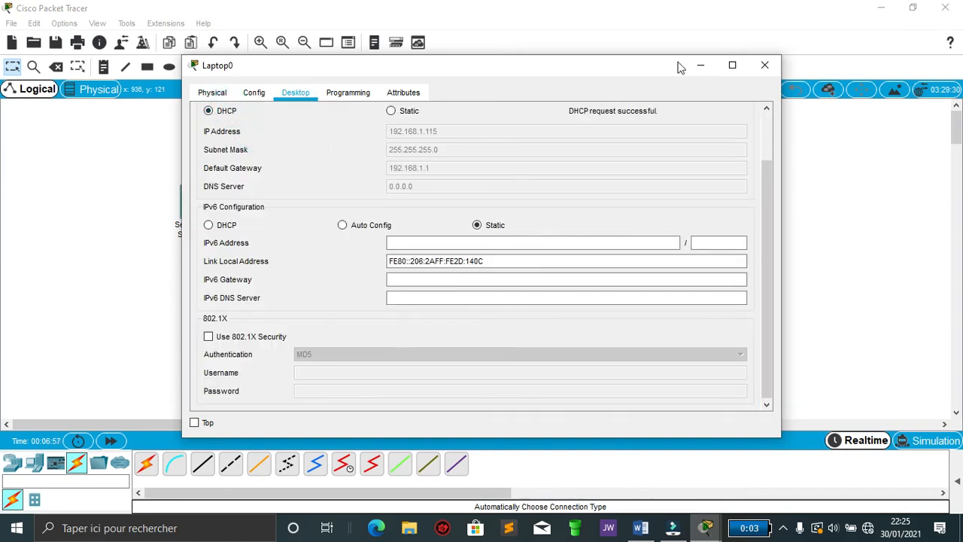
click(764, 66)
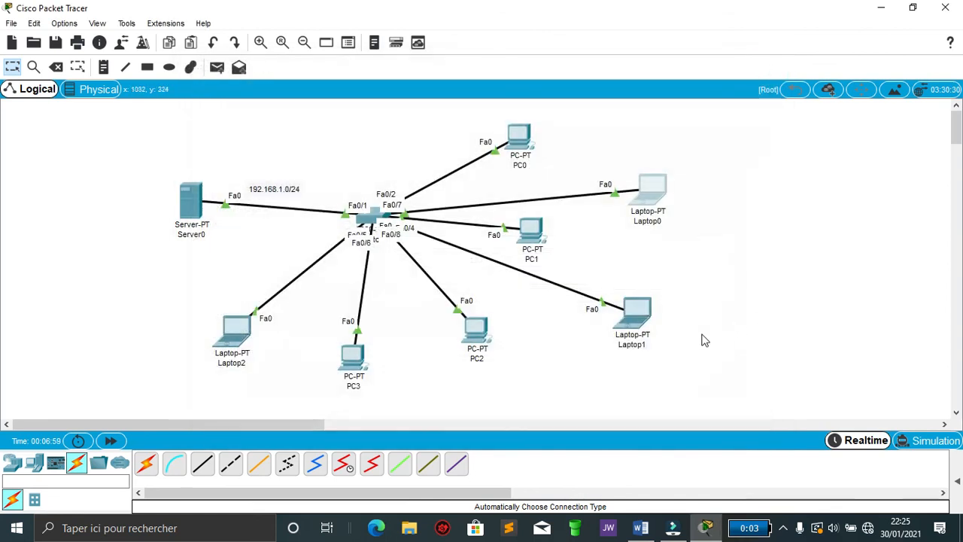
Renew Laptop1's DHCP request by switching its IPv4 addressing to Static and back to DHCP, and close its window
click(643, 310)
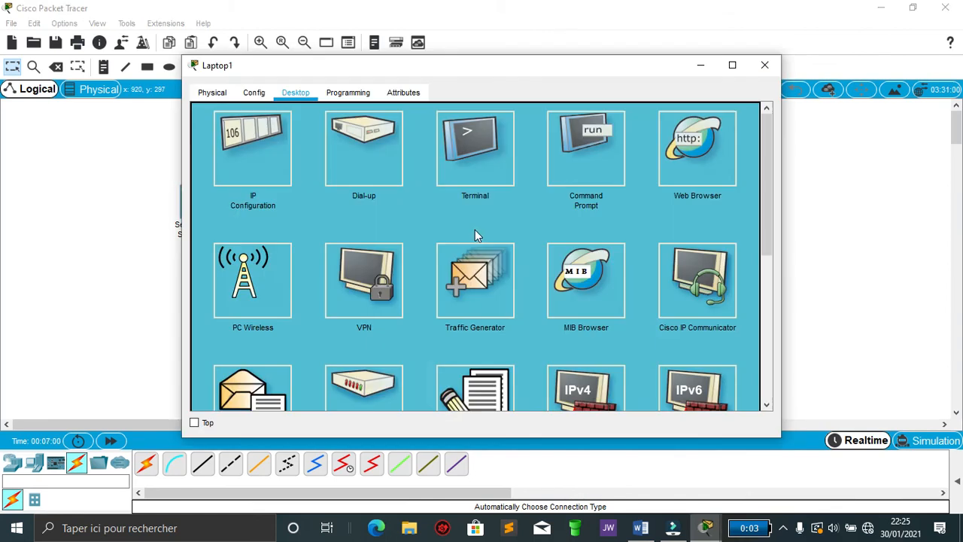
click(265, 151)
click(390, 111)
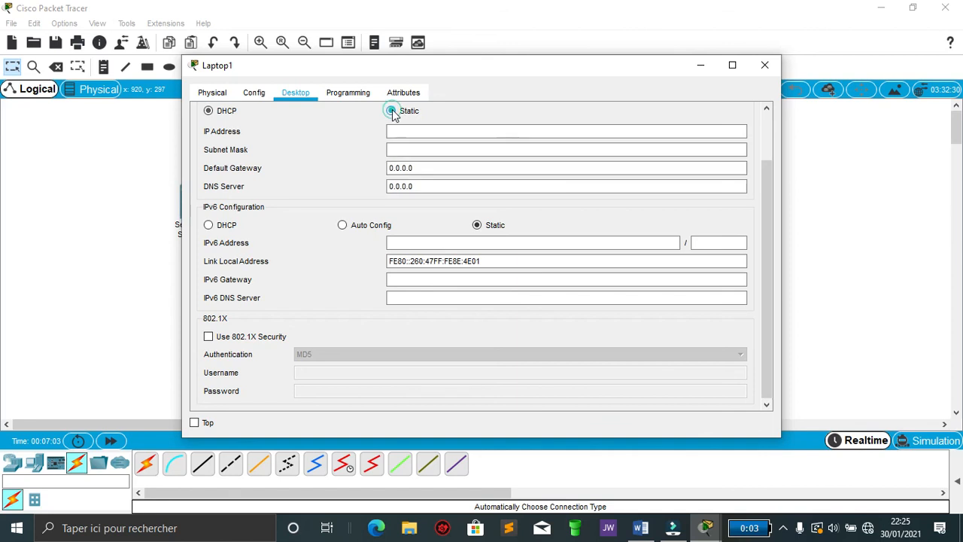
click(218, 111)
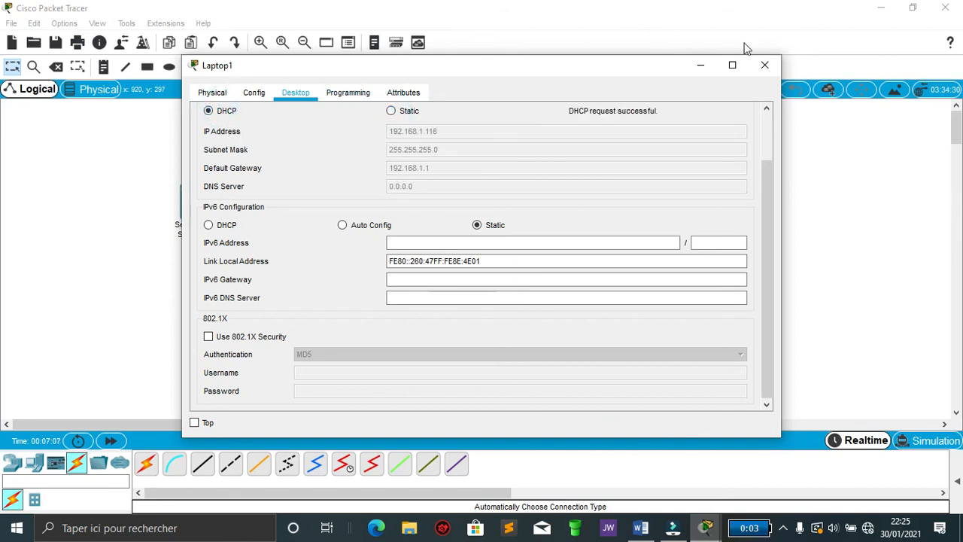
click(764, 65)
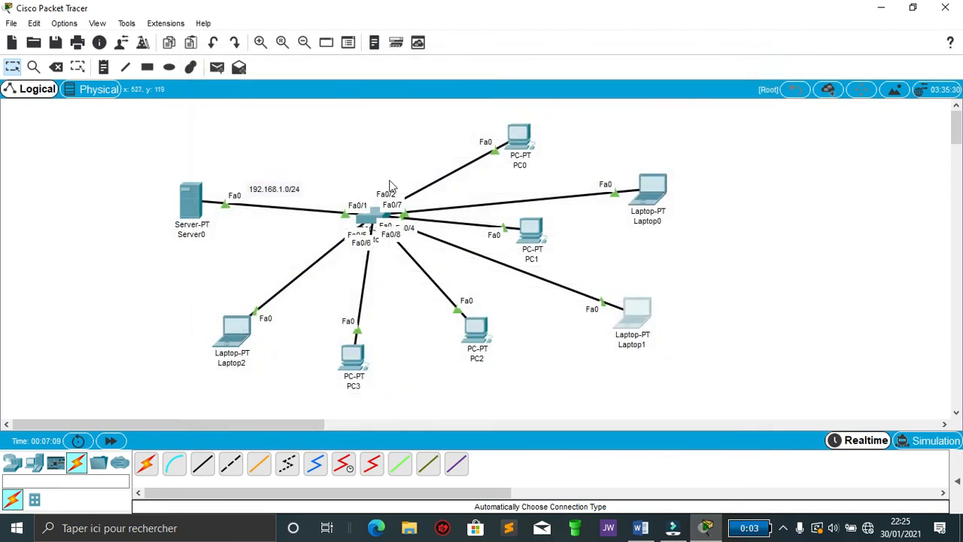
Inspect PC0's port and IP address summary, then briefly open its device window and close it
mouse_move(517, 142)
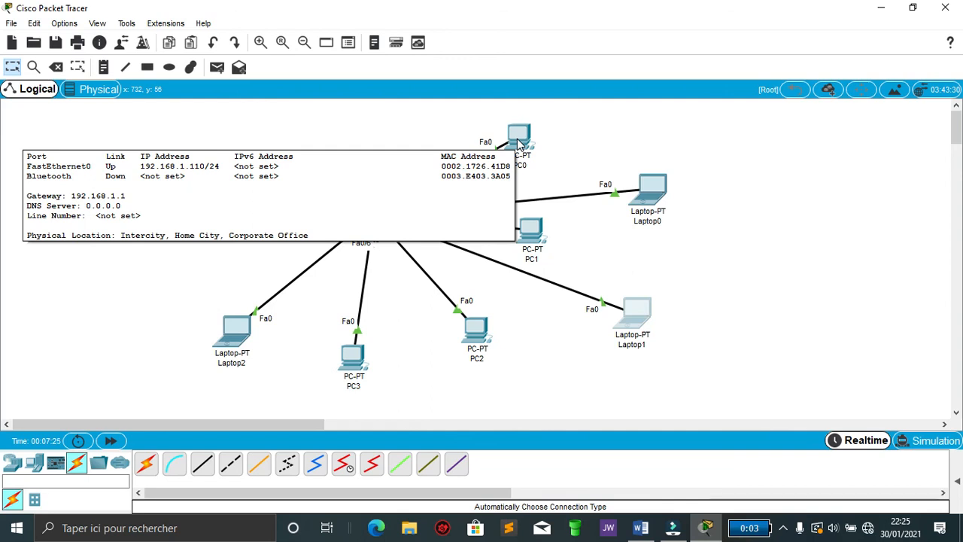
click(517, 139)
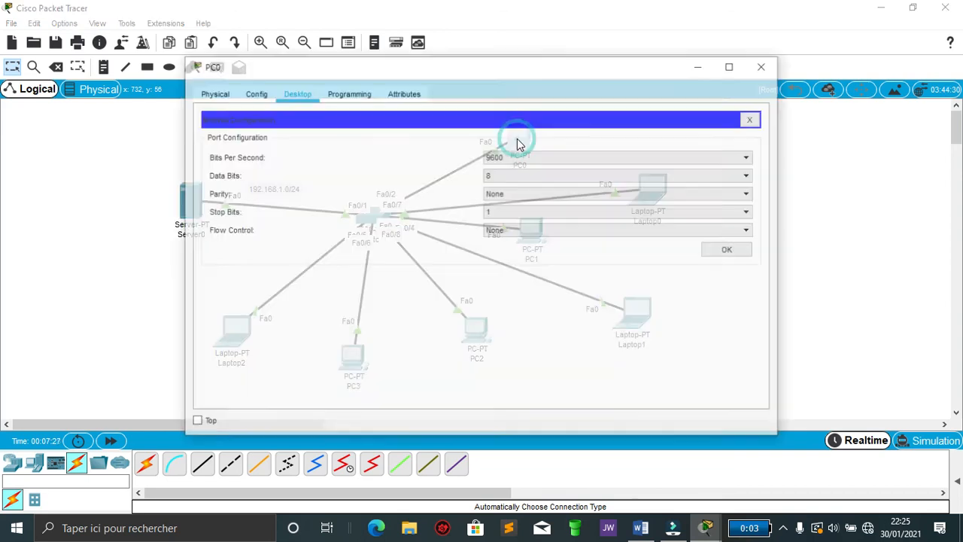
click(763, 66)
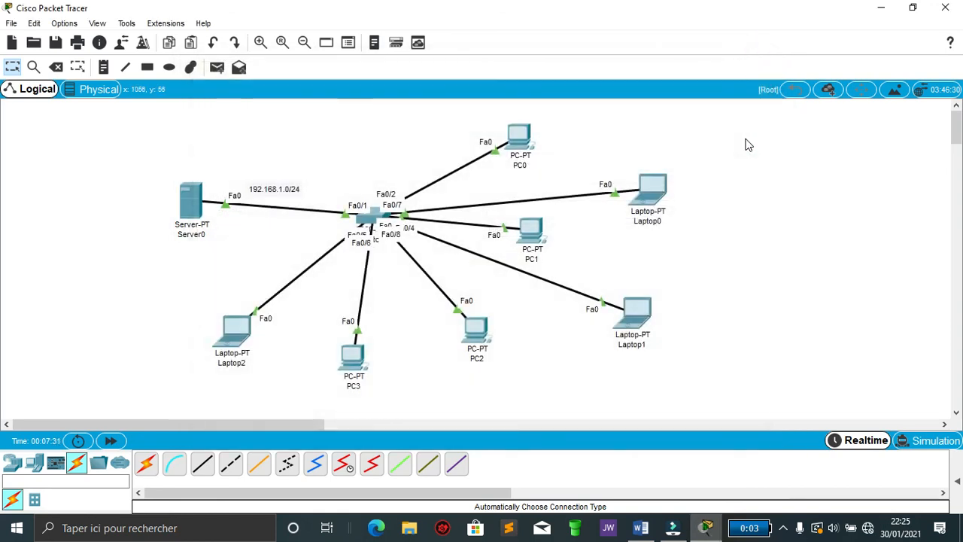
click(784, 528)
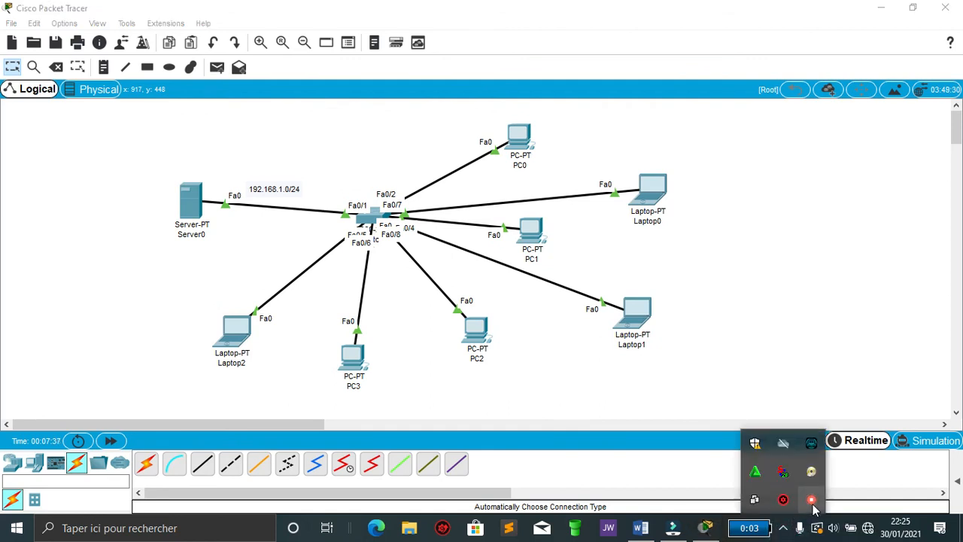
click(811, 501)
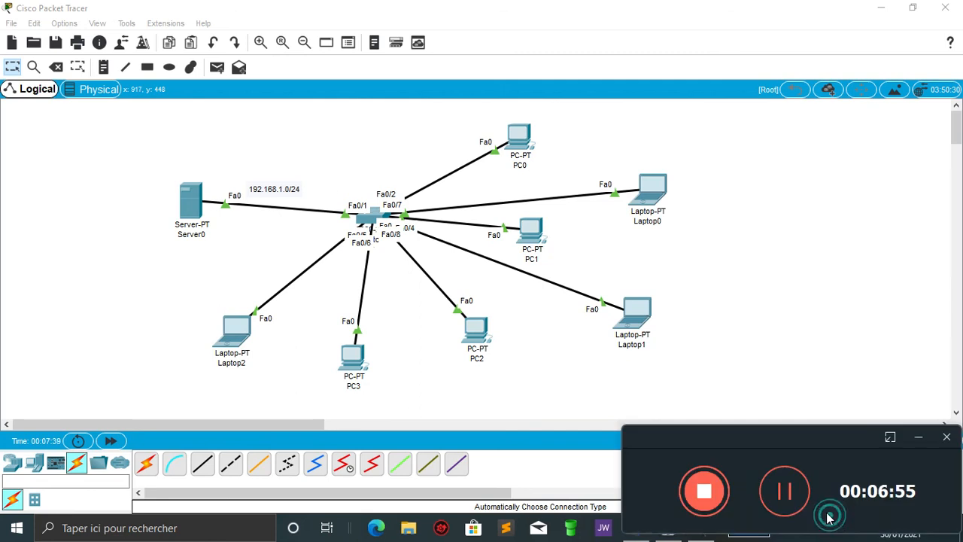